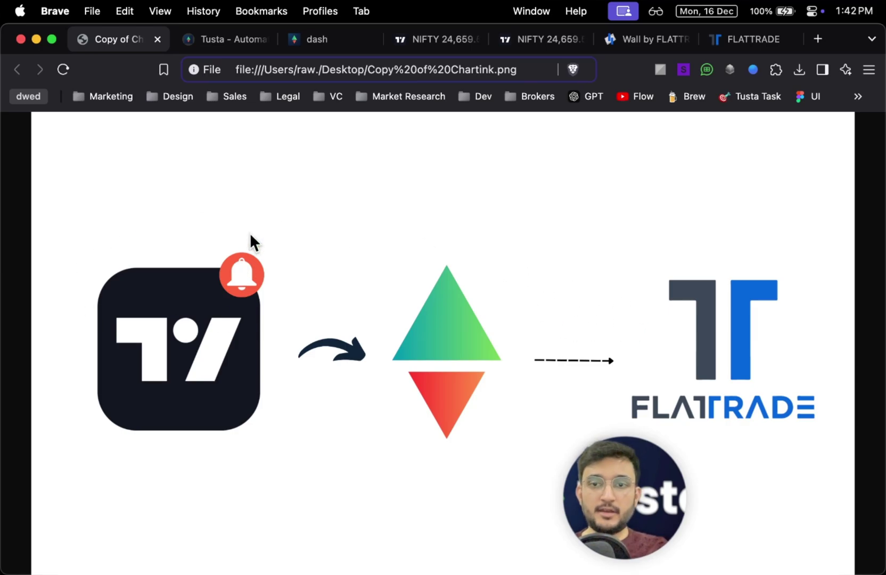
Step: Bring up the 1-minute NIFTY 50 chart with the Bollinger Bands Strategy 20 2
{"action": "left_click", "coordinate": [444, 40]}
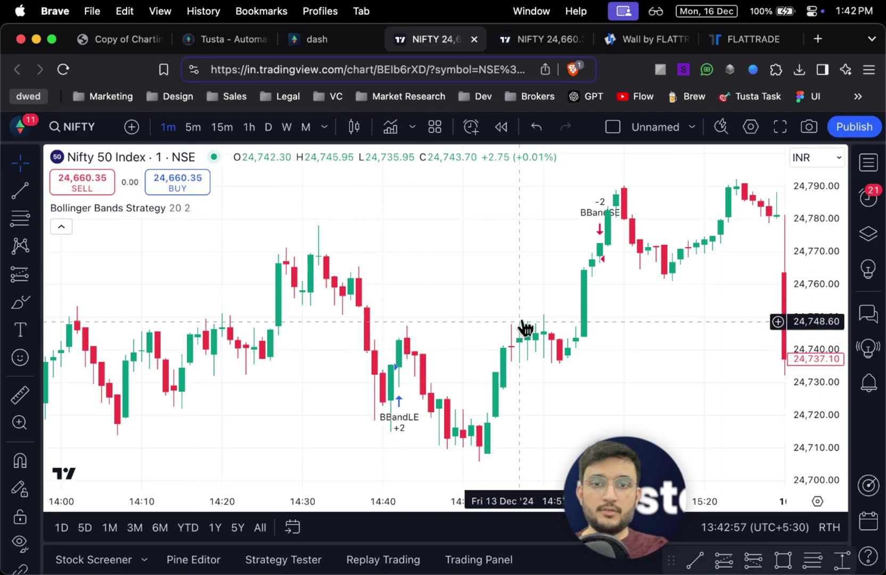
Step: Raise Call Target, Entry and Stop Loss lines to about 24,678, 24,674, 24,655, then show the flow image
{"action": "left_click", "coordinate": [528, 40]}
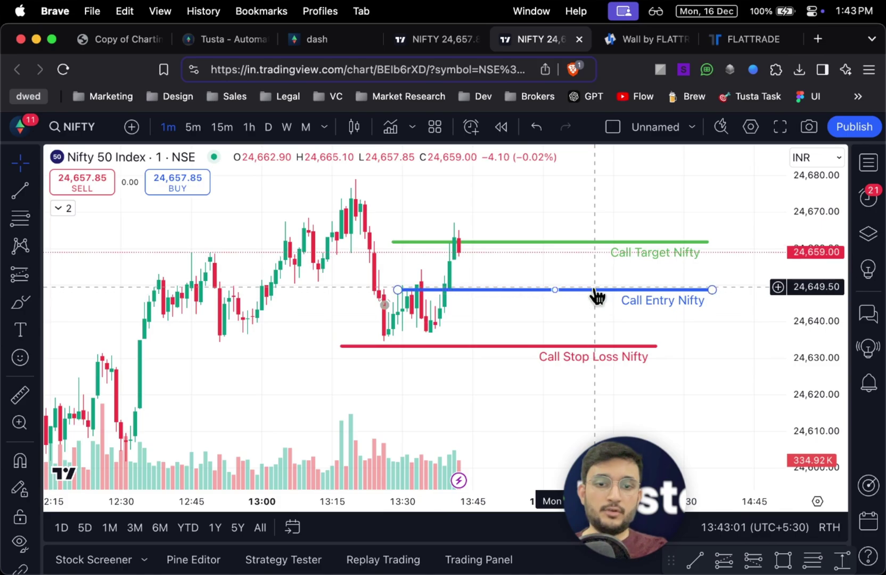
{"action": "left_click_drag", "start_coordinate": [594, 242], "coordinate": [644, 185]}
{"action": "left_click_drag", "start_coordinate": [616, 290], "coordinate": [627, 218]}
{"action": "left_click_drag", "start_coordinate": [588, 346], "coordinate": [651, 269]}
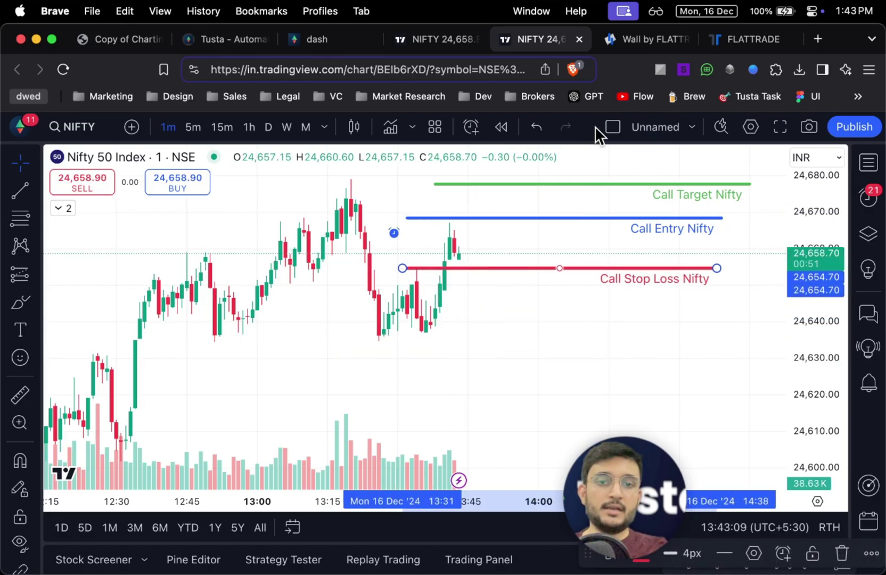
{"action": "left_click_drag", "start_coordinate": [488, 218], "coordinate": [490, 199]}
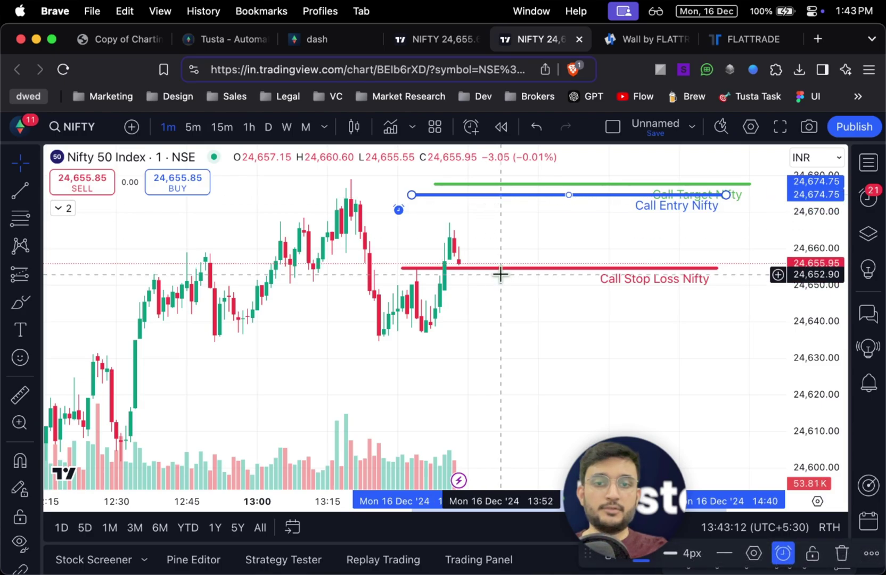
{"action": "left_click", "coordinate": [116, 42]}
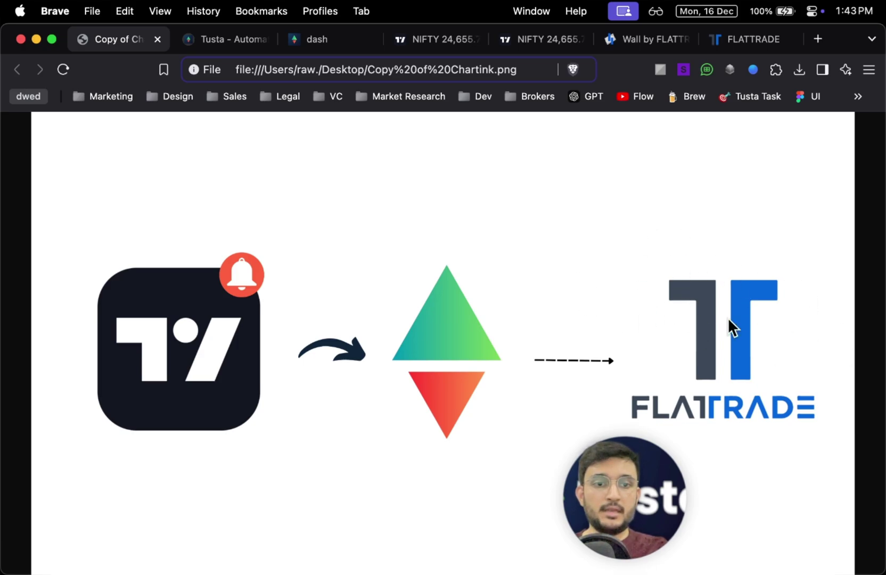
Step: Sign in to web.tusta.co from the Tusta website's Login / Sign Up
{"action": "left_click", "coordinate": [235, 46]}
{"action": "mouse_move", "coordinate": [223, 143]}
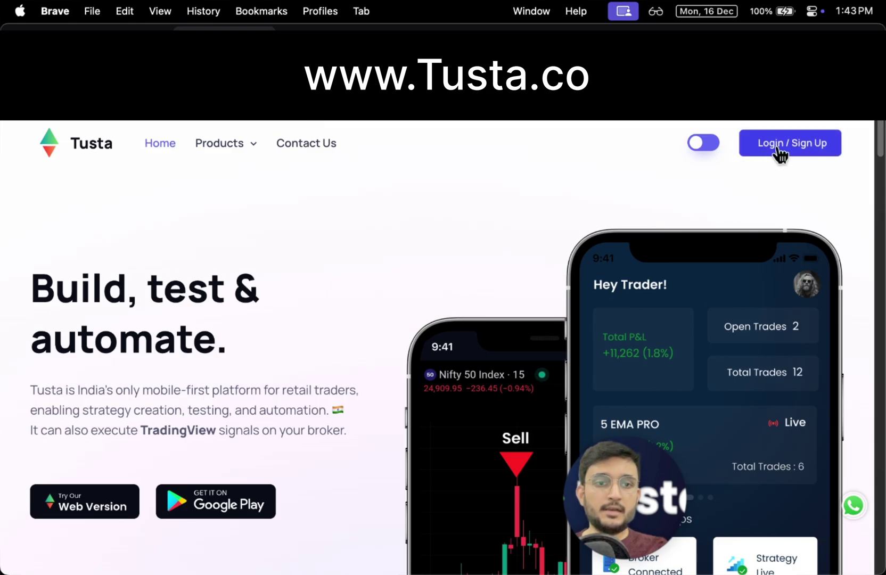
{"action": "left_click", "coordinate": [791, 158]}
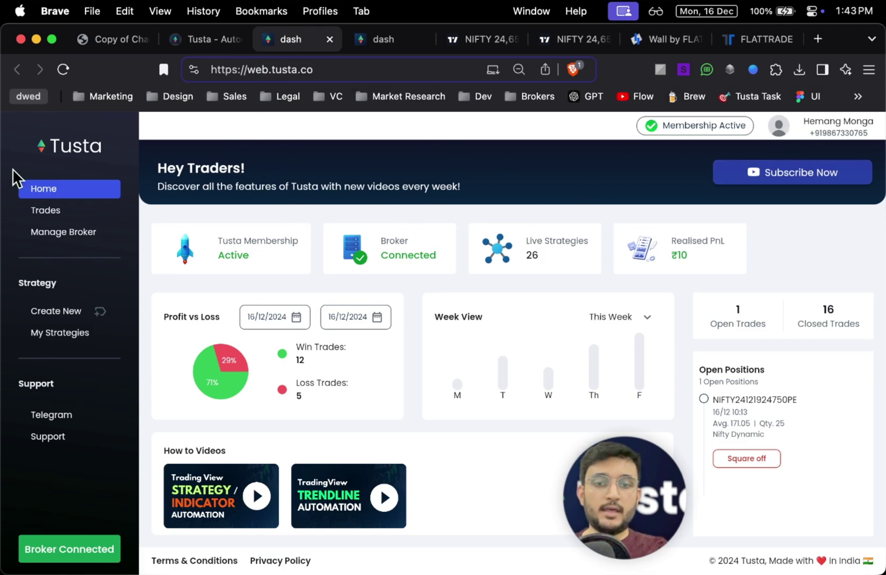
Step: Search Google for 'flattrade wall' in a new tab and open wall.flattrade.in/login
{"action": "key", "text": "super+t"}
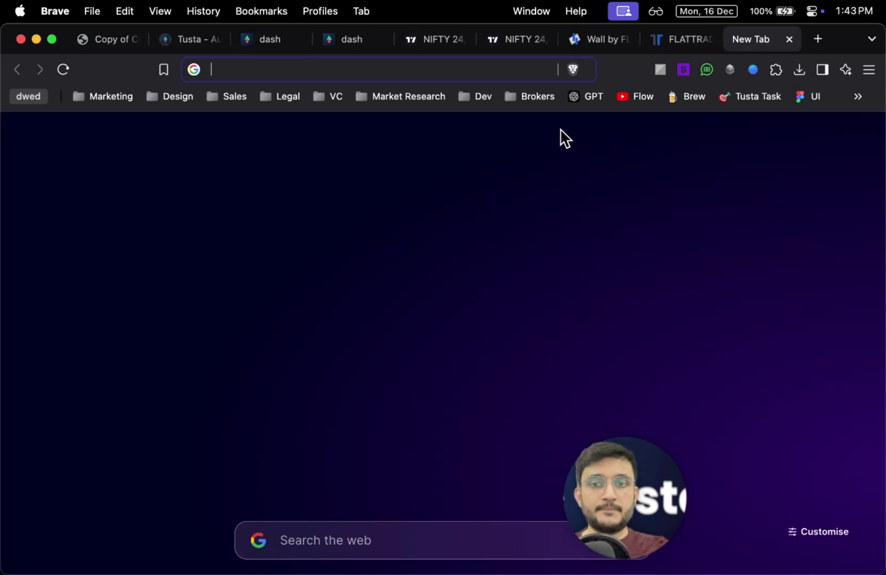
{"action": "type", "text": "fla"}
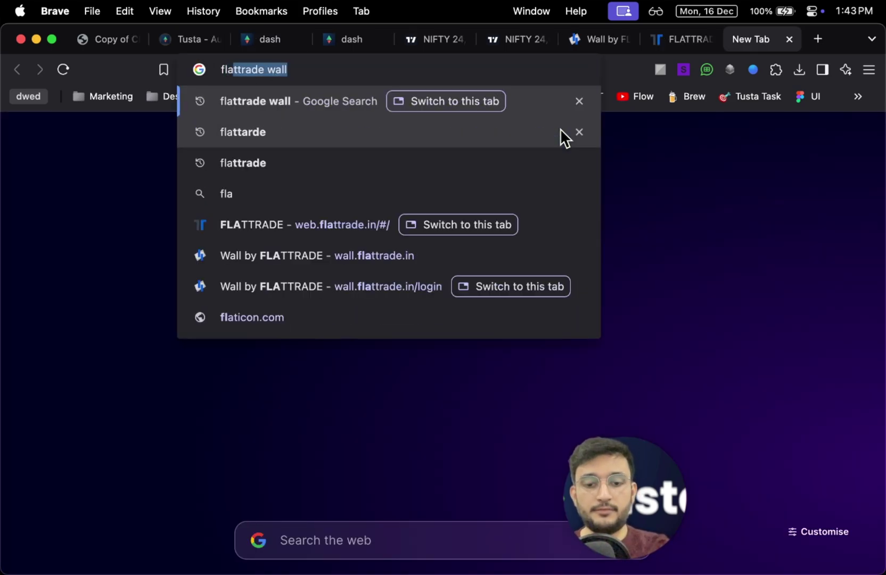
{"action": "type", "text": "ttrade wall"}
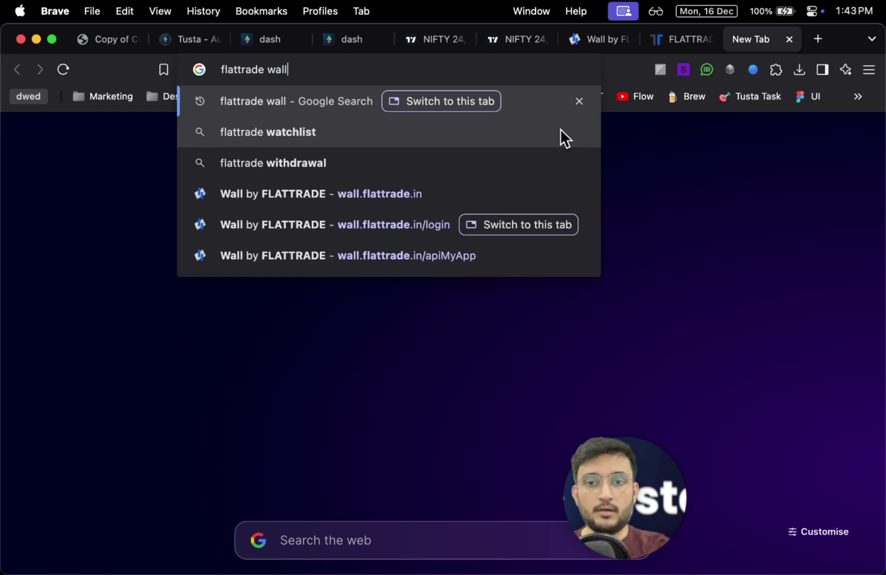
{"action": "key", "text": "Return"}
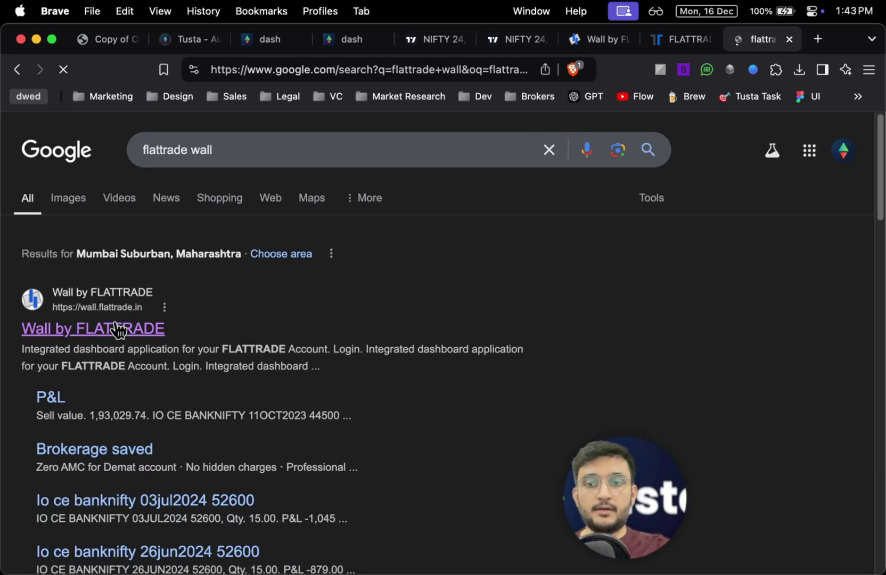
{"action": "left_click", "coordinate": [124, 328]}
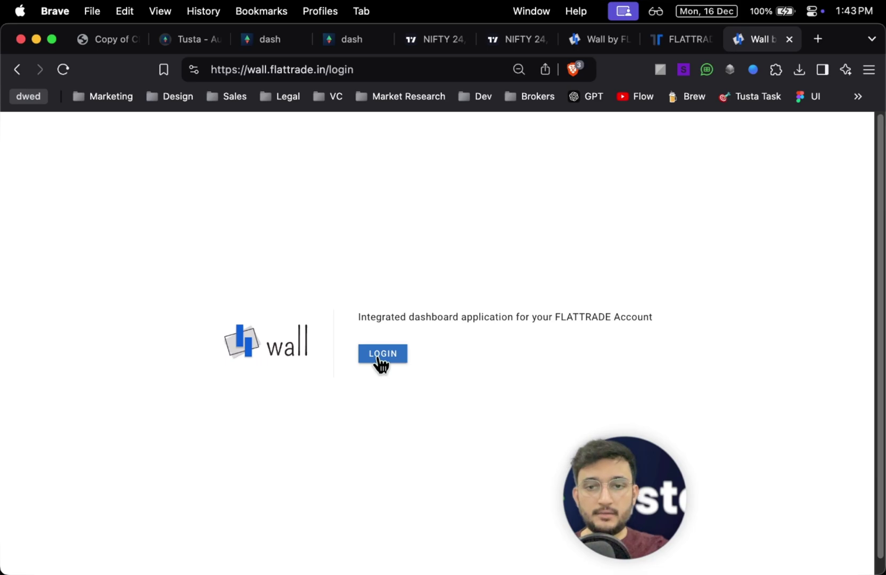
Step: Log in to Flattrade Wall with user ID, password and TOTP, dismissing the Get OTP dialog
{"action": "left_click", "coordinate": [382, 357]}
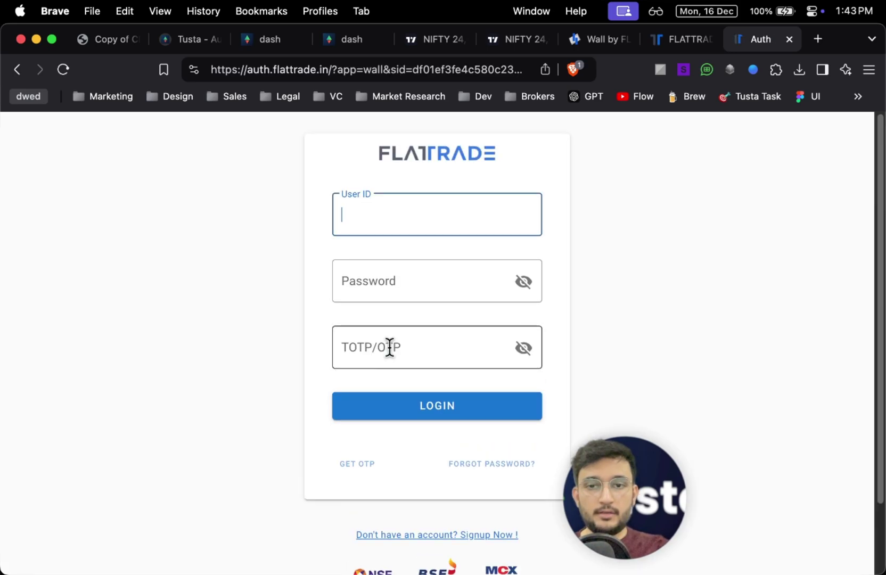
{"action": "left_click", "coordinate": [394, 279]}
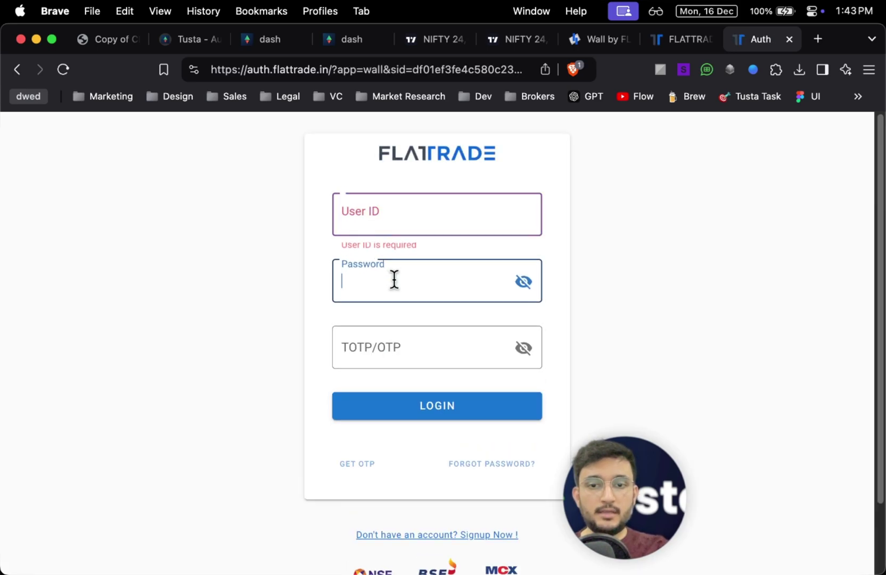
{"action": "left_click", "coordinate": [395, 348]}
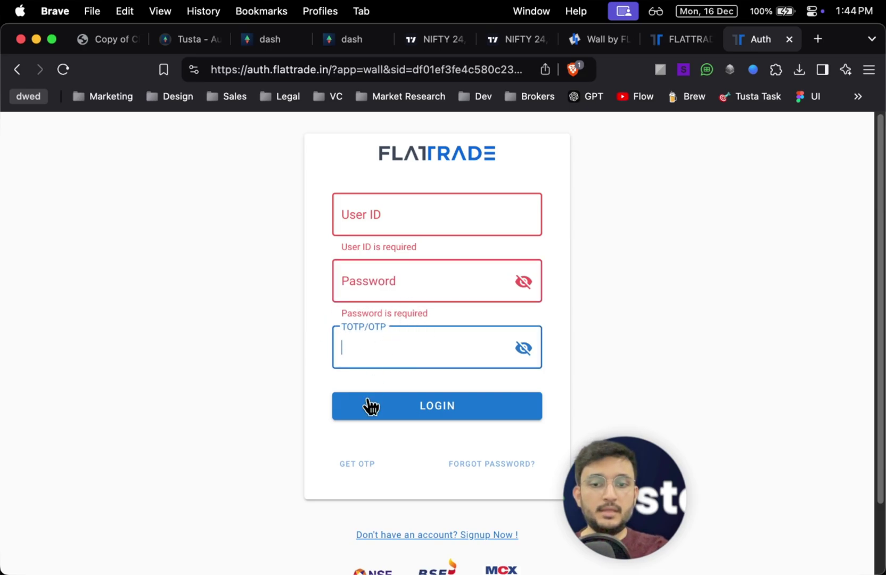
{"action": "left_click", "coordinate": [357, 464]}
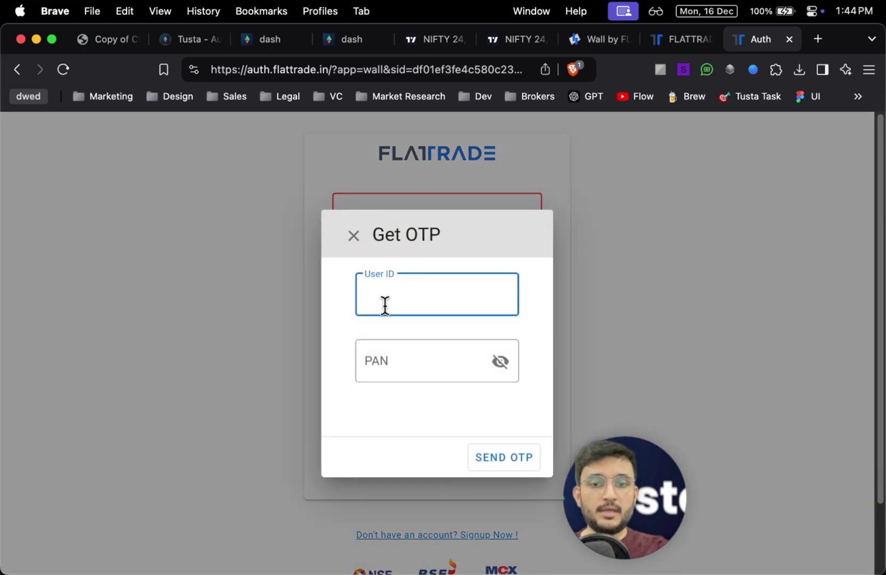
{"action": "left_click", "coordinate": [354, 237]}
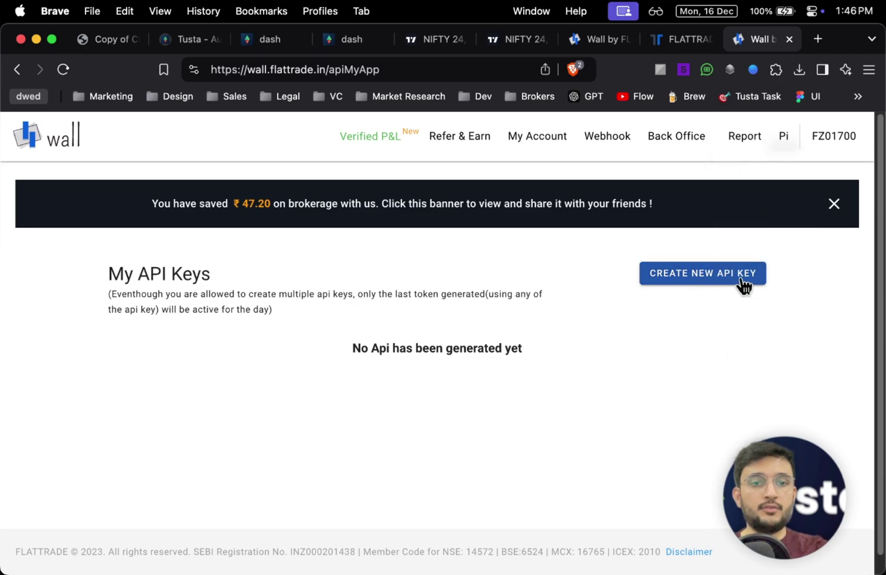
{"action": "left_click", "coordinate": [695, 277]}
{"action": "scroll", "coordinate": [345, 357], "scroll_direction": "down", "scroll_amount": 5}
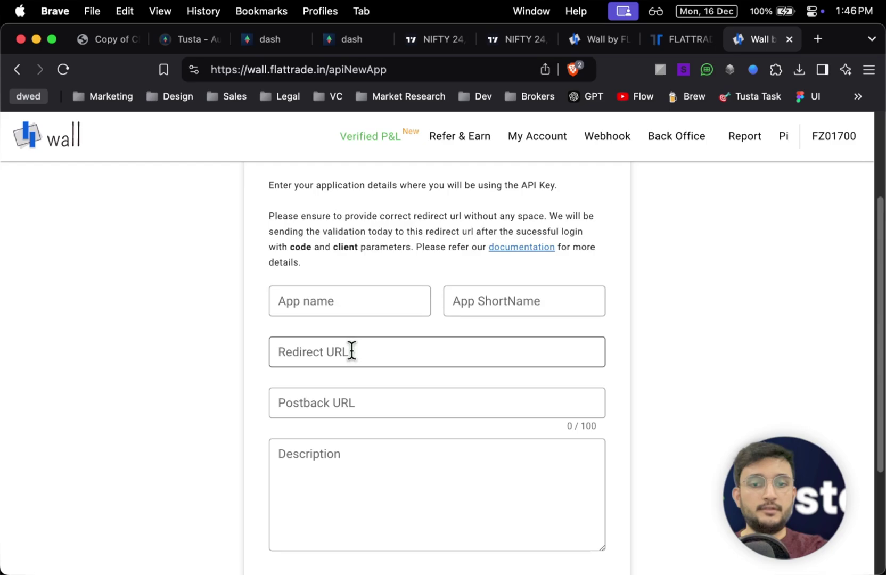
{"action": "left_click", "coordinate": [333, 309]}
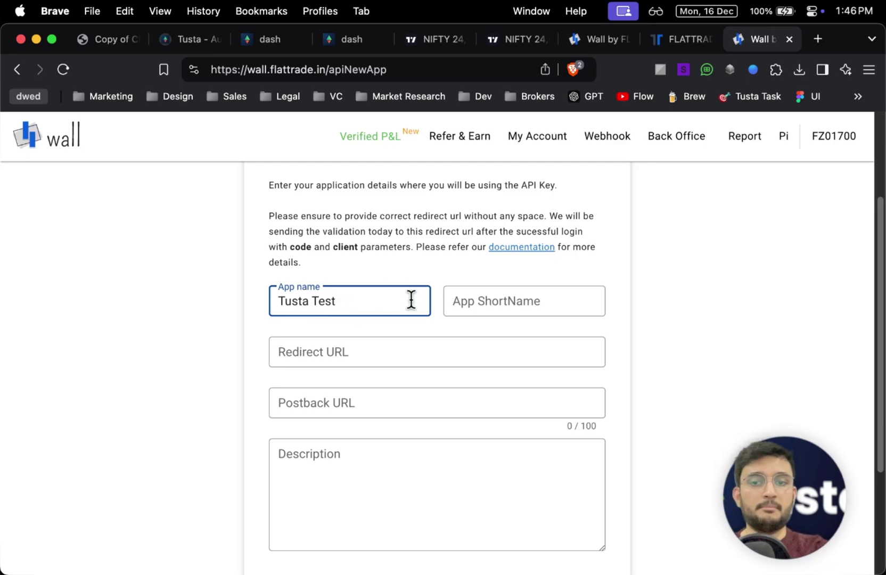
{"action": "left_click", "coordinate": [459, 302]}
{"action": "type", "text": "Tusta"}
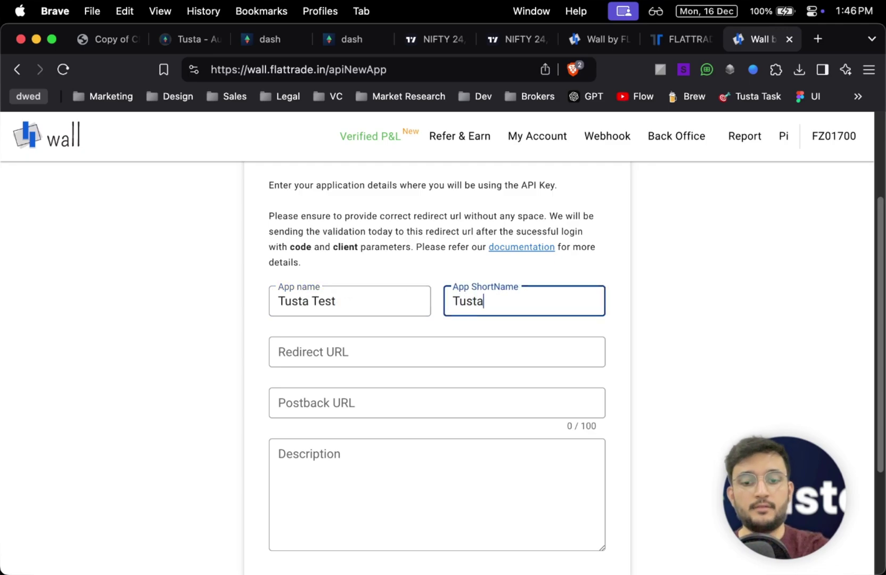
{"action": "type", "text": " Test"}
{"action": "left_click", "coordinate": [365, 485]}
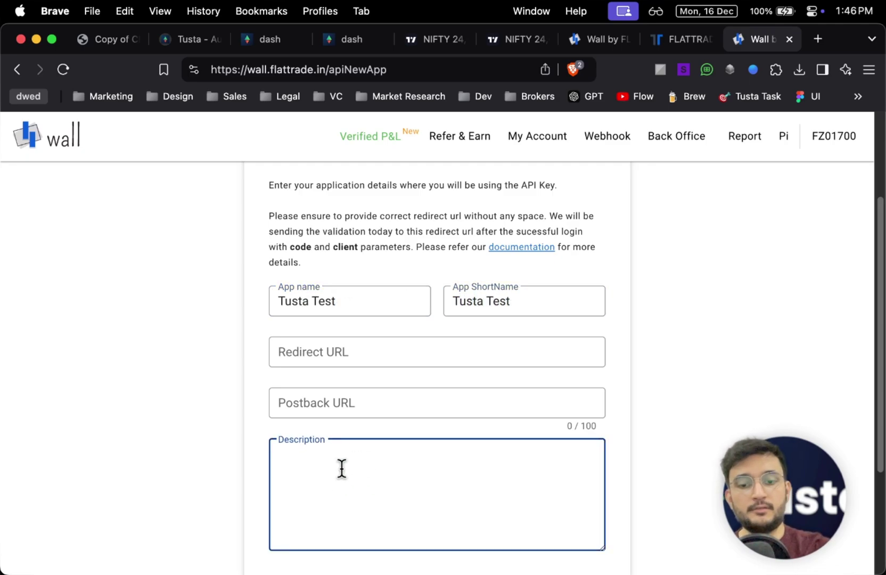
{"action": "type", "text": "Tusta Test"}
{"action": "left_click", "coordinate": [554, 355]}
{"action": "type", "text": "https://api.tusta.co/active_users/flattrade"}
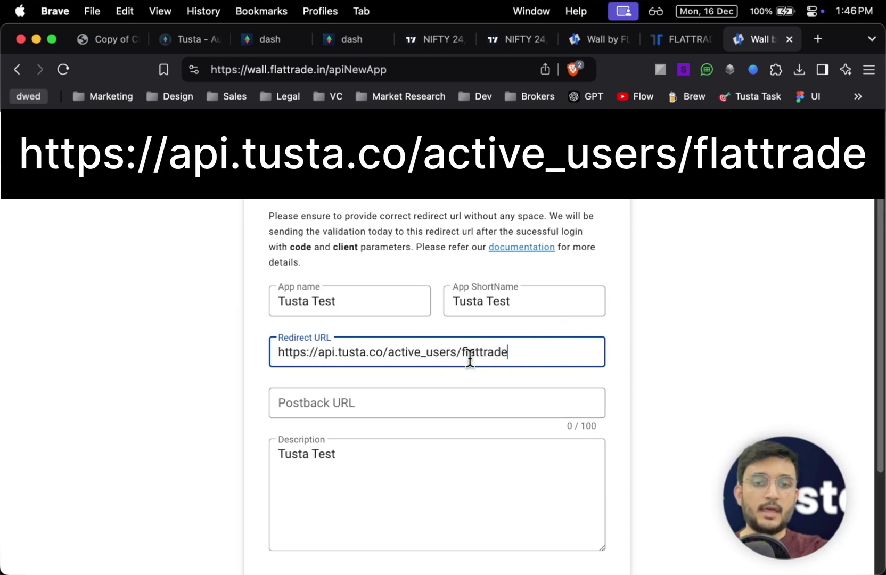
Step: Agree to the terms, create the Tusta Test key and accept API access
{"action": "scroll", "coordinate": [466, 358], "scroll_direction": "down", "scroll_amount": 3}
{"action": "left_click", "coordinate": [277, 430]}
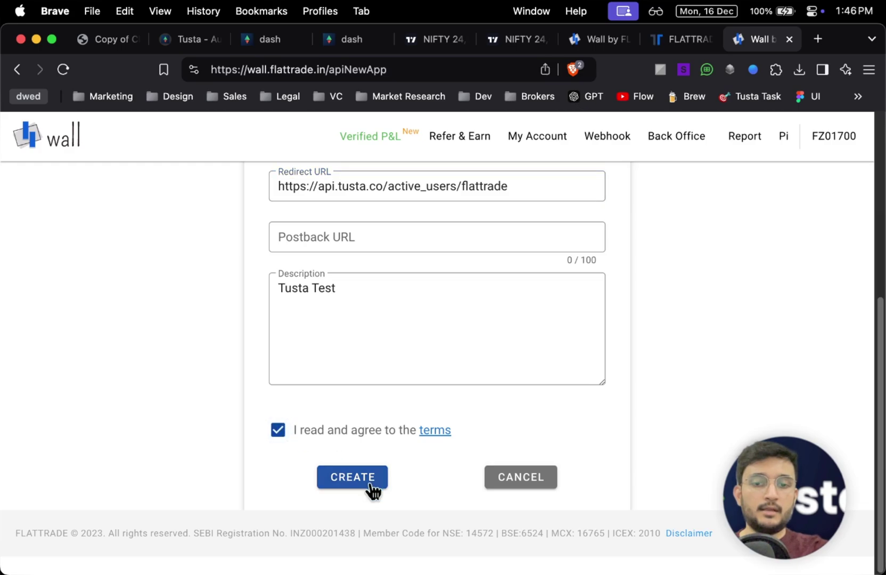
{"action": "left_click", "coordinate": [345, 480]}
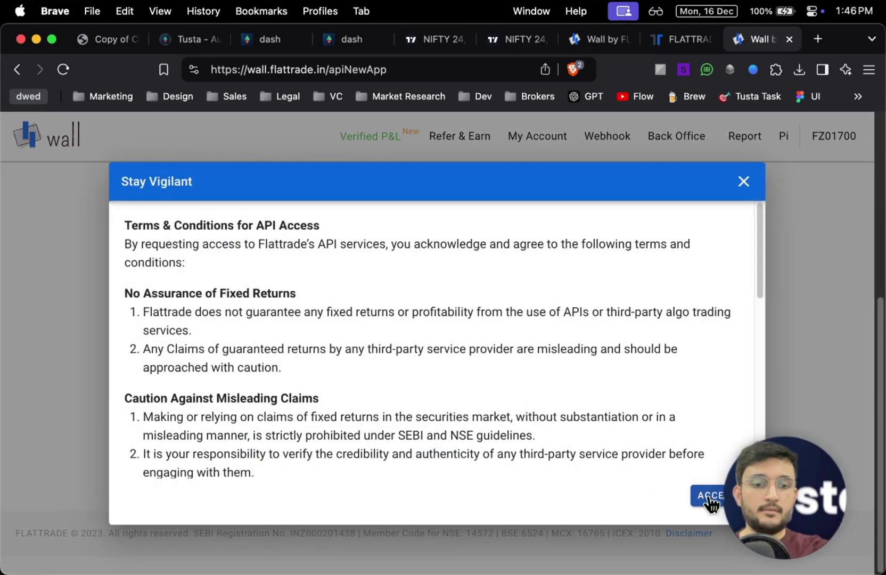
{"action": "left_click", "coordinate": [706, 500]}
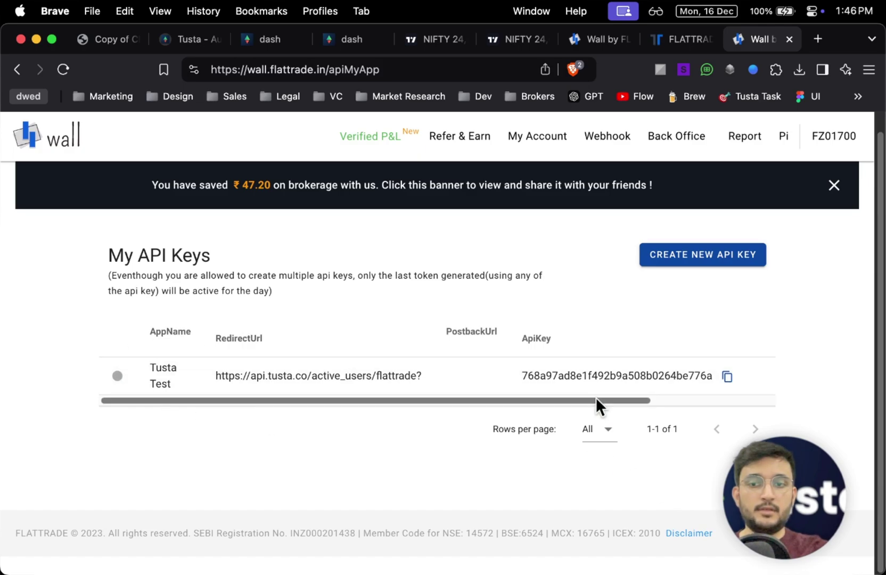
Step: Add a new broker connection in Tusta with Flat Trade selected
{"action": "left_click", "coordinate": [247, 43]}
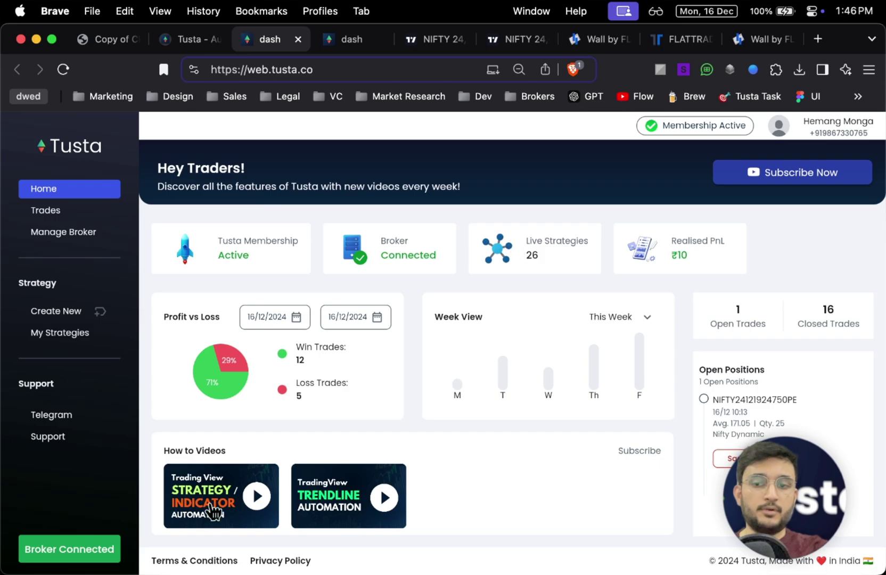
{"action": "left_click", "coordinate": [79, 240]}
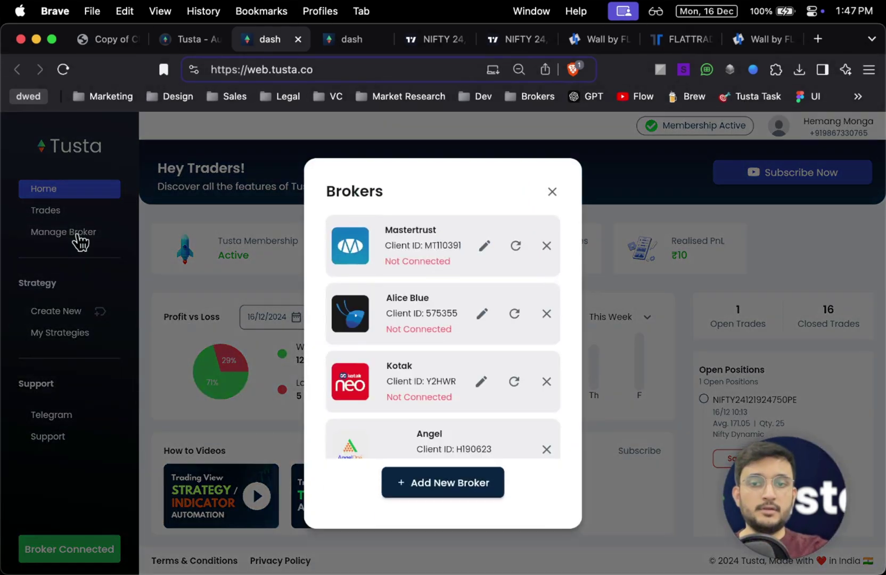
{"action": "left_click", "coordinate": [450, 483]}
{"action": "left_click", "coordinate": [459, 315]}
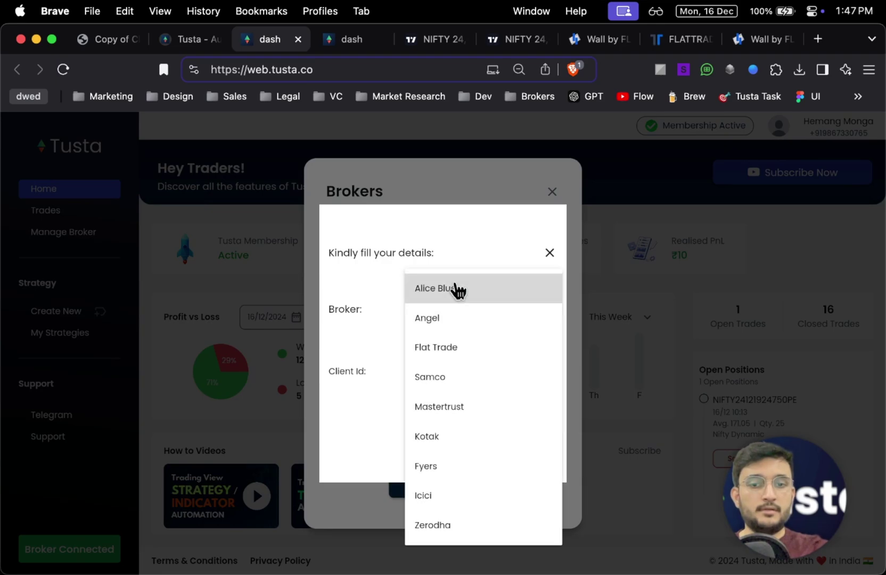
{"action": "left_click", "coordinate": [461, 356]}
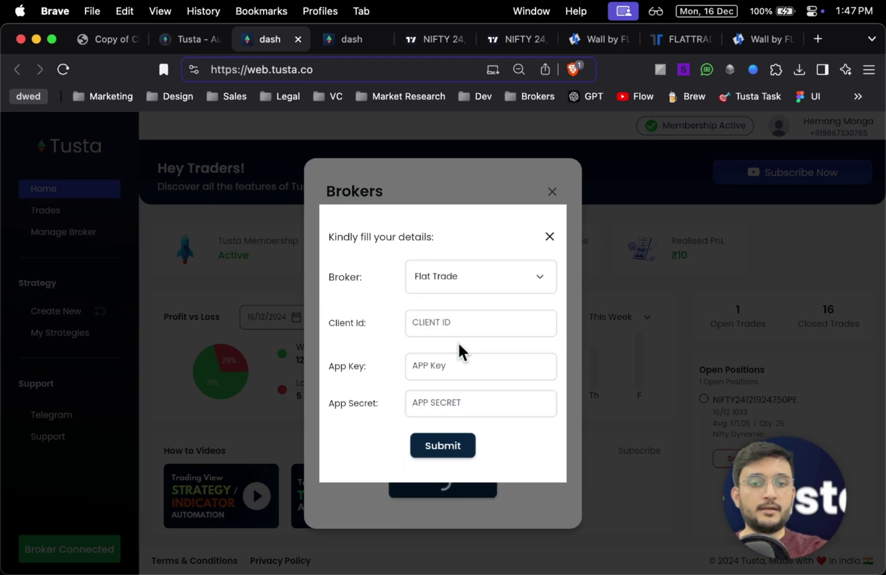
Step: Enter the Flattrade client ID in the Client Id field
{"action": "left_click", "coordinate": [455, 325]}
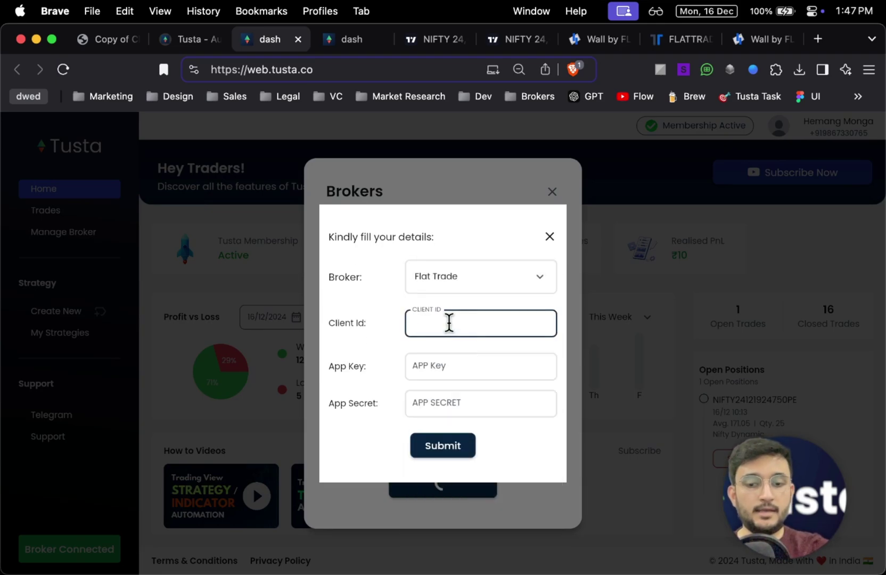
{"action": "left_click", "coordinate": [415, 362]}
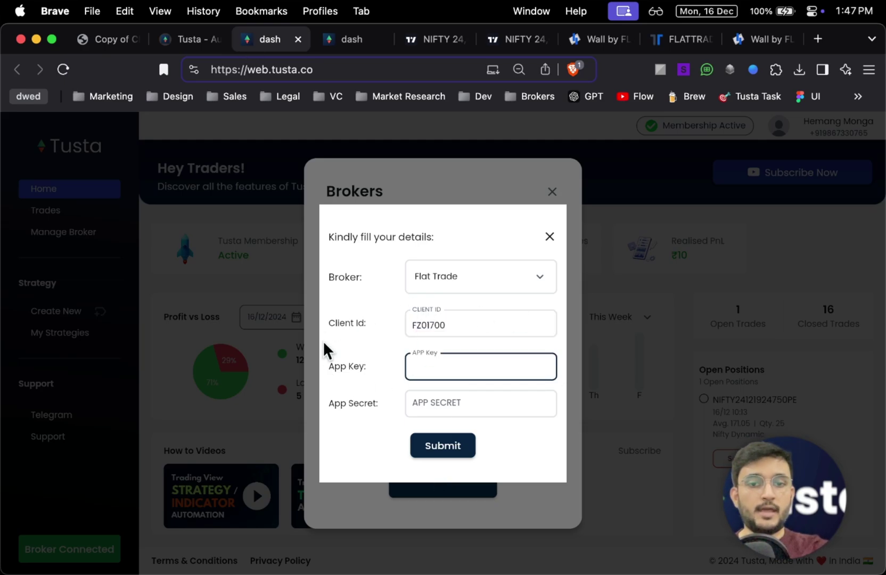
{"action": "left_click", "coordinate": [748, 40]}
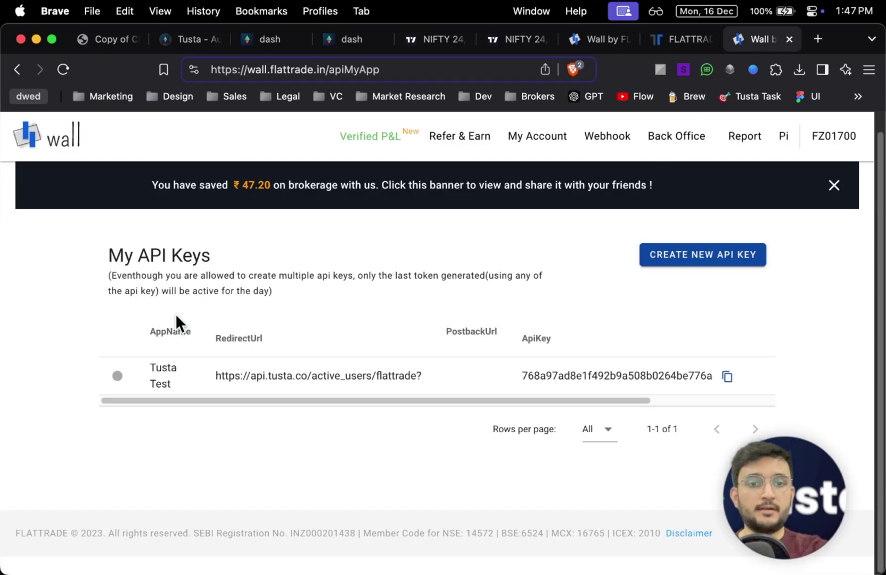
Step: Copy the Tusta Test API key into Tusta's App Key field
{"action": "left_click", "coordinate": [726, 376]}
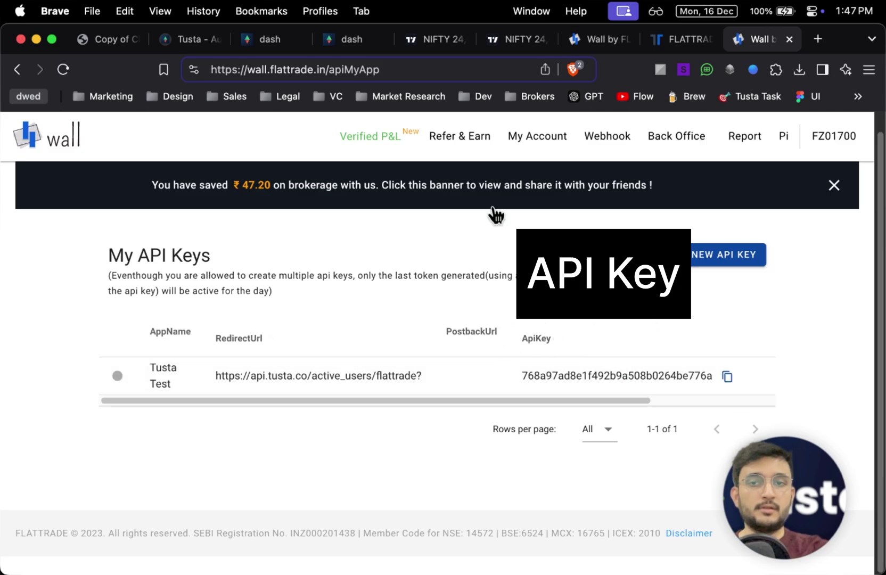
{"action": "left_click", "coordinate": [288, 42]}
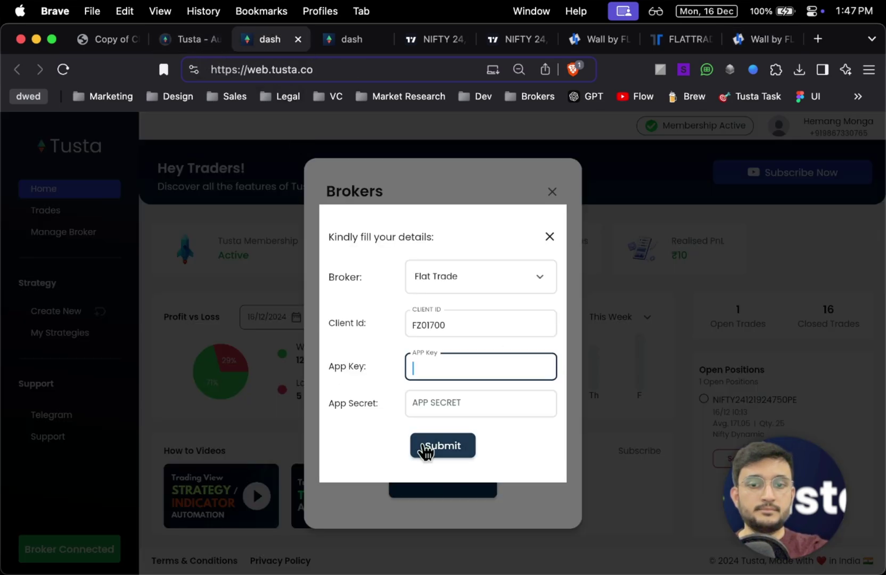
{"action": "key", "text": "super+v"}
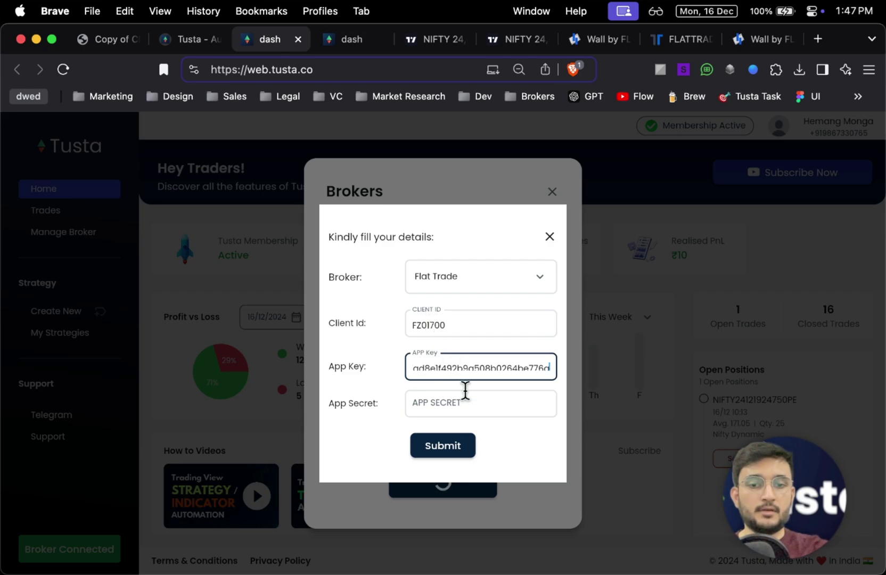
{"action": "left_click", "coordinate": [469, 399]}
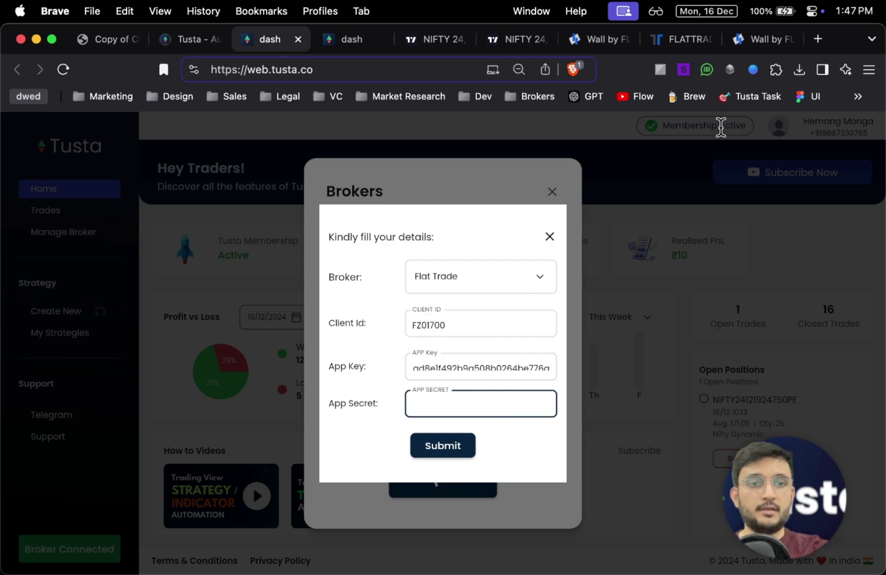
Step: Reveal and copy the Tusta Test secret key into Tusta's App Secret field
{"action": "left_click", "coordinate": [767, 41]}
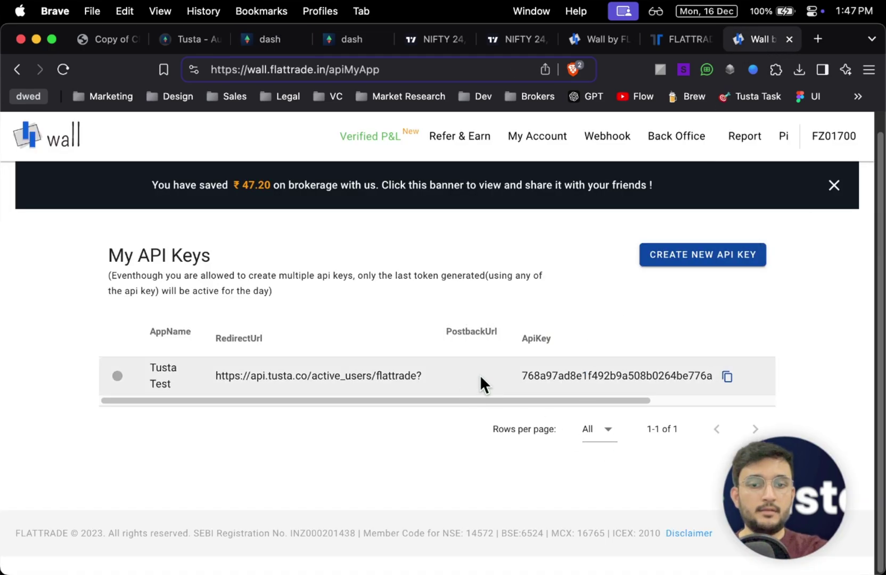
{"action": "scroll", "coordinate": [538, 398], "scroll_direction": "right", "scroll_amount": 5}
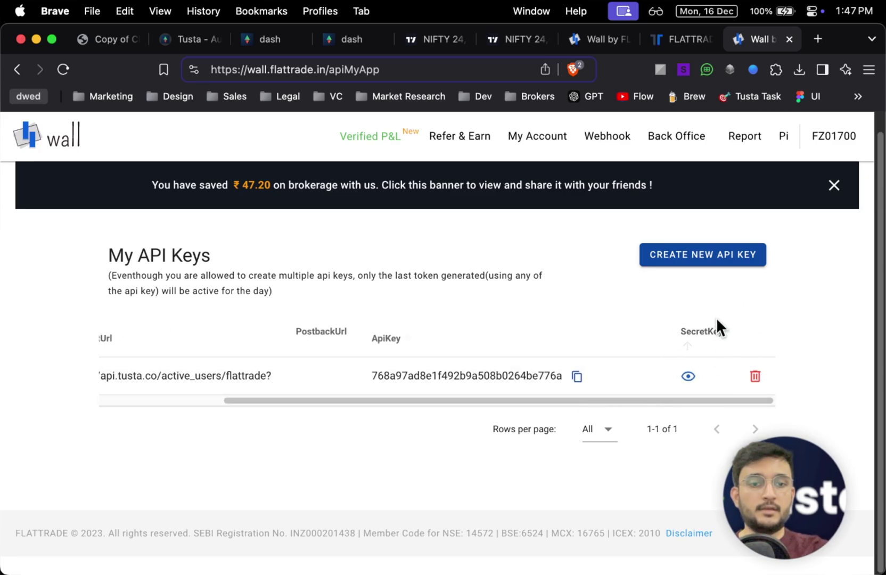
{"action": "left_click", "coordinate": [688, 377]}
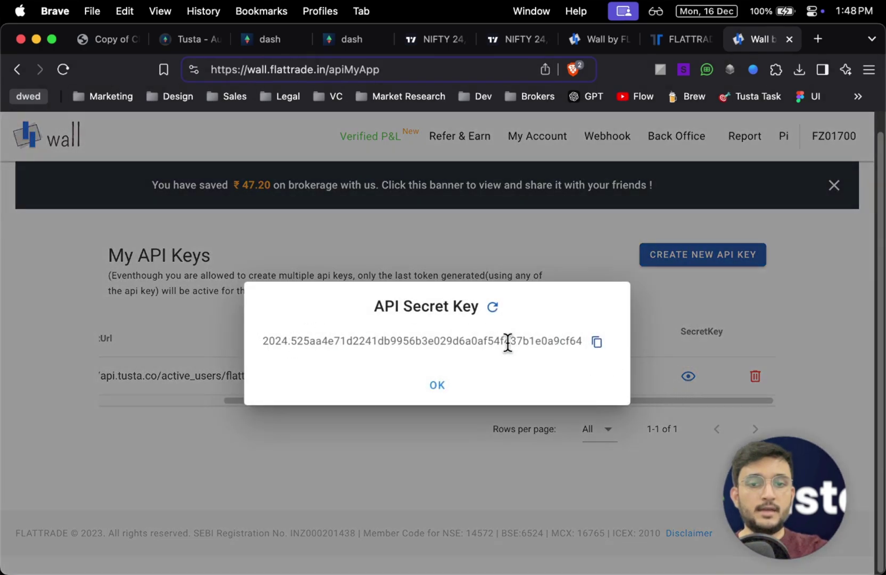
{"action": "left_click", "coordinate": [596, 345]}
{"action": "left_click", "coordinate": [277, 43]}
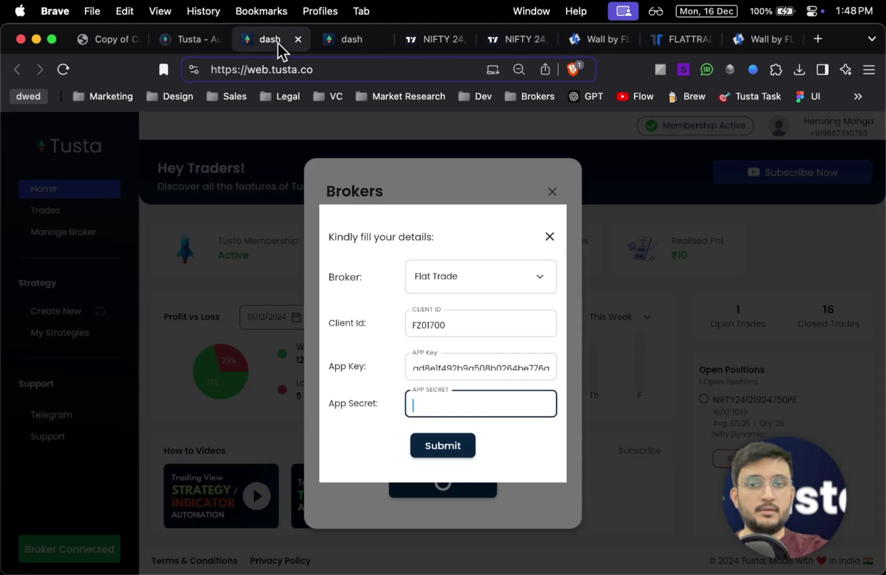
{"action": "key", "text": "super+v"}
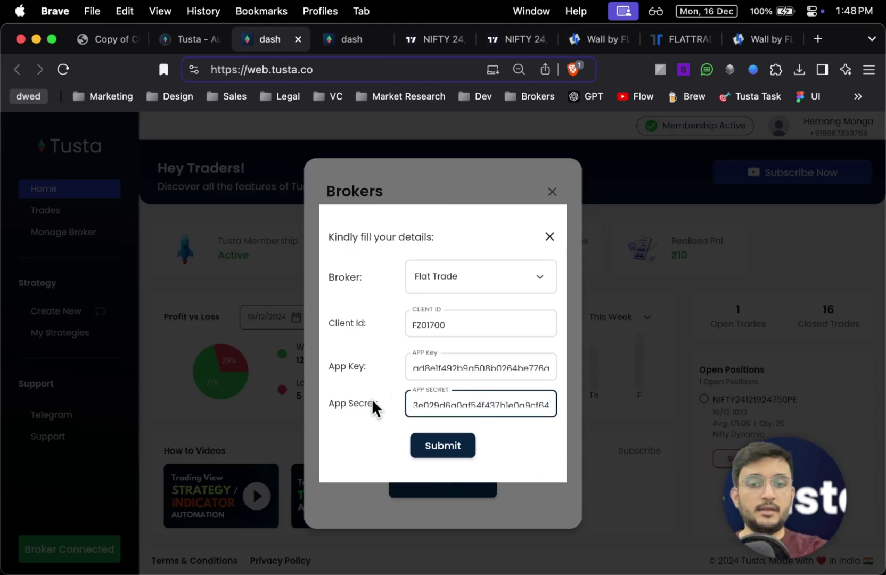
Step: Submit the Flattrade details and confirm Flat Trade shows Connected in the Brokers list
{"action": "left_click", "coordinate": [430, 448]}
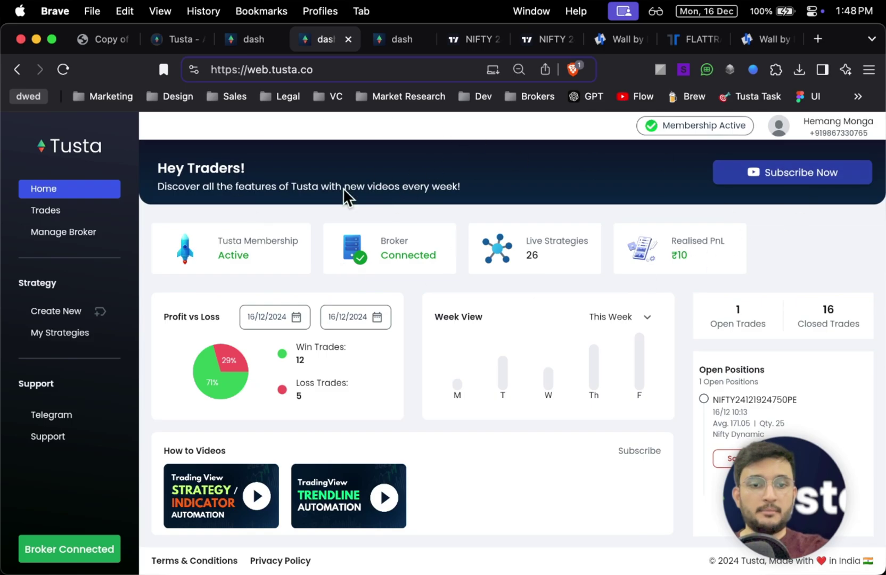
{"action": "left_click", "coordinate": [77, 551]}
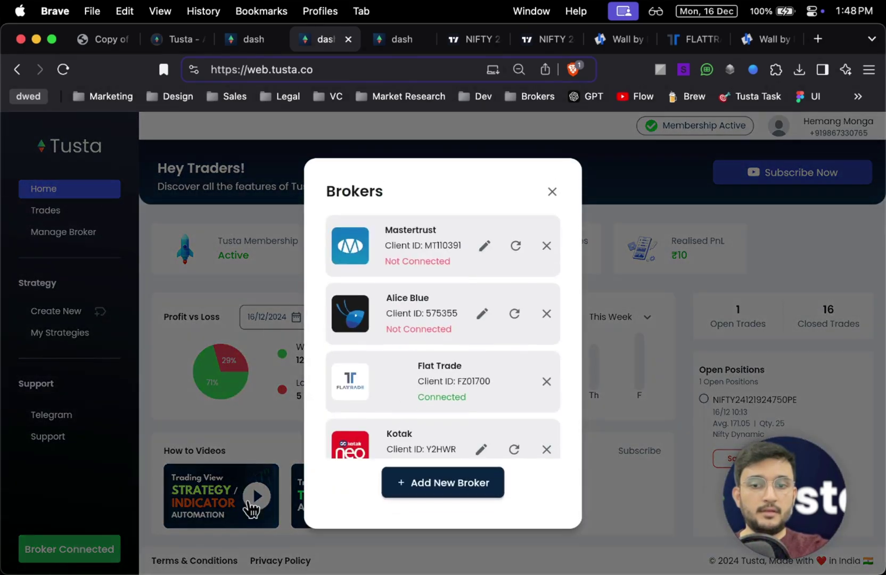
{"action": "scroll", "coordinate": [398, 348], "scroll_direction": "down", "scroll_amount": 2}
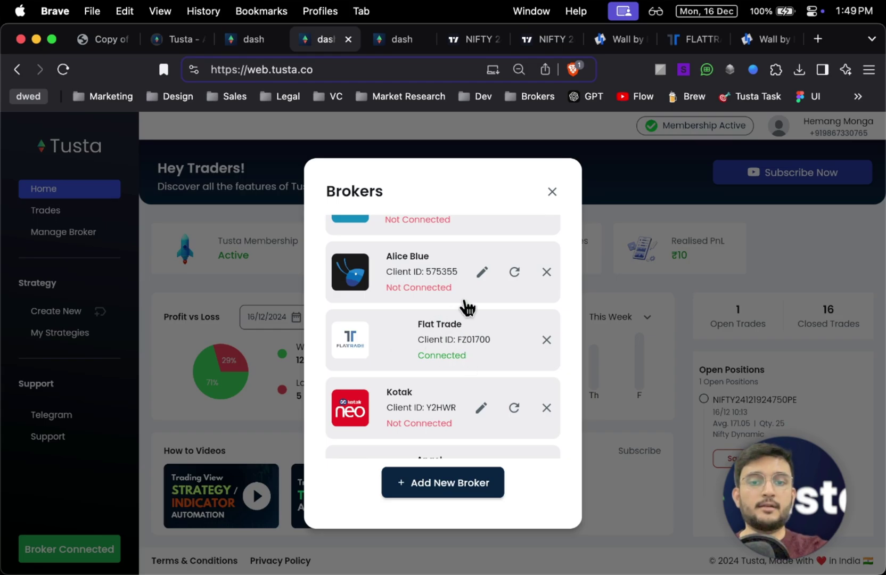
{"action": "left_click", "coordinate": [552, 192]}
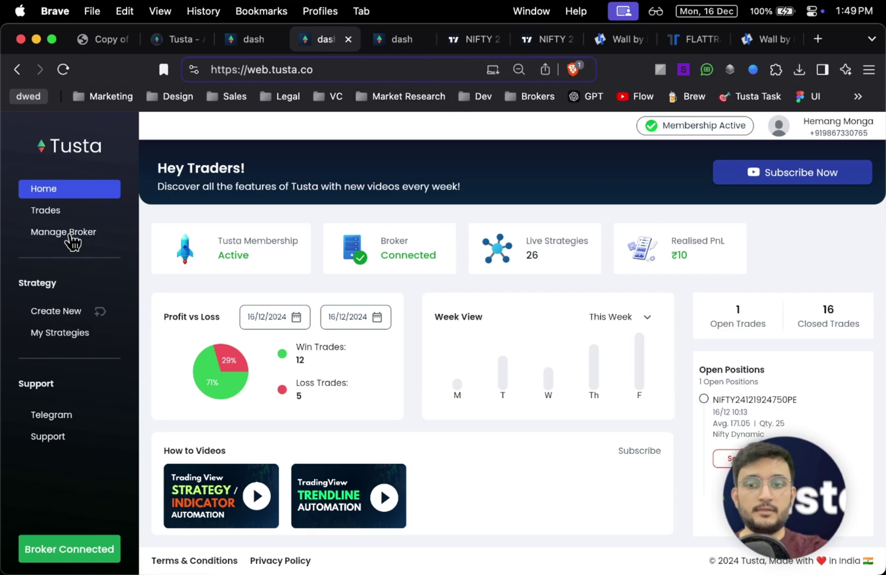
Step: Start a new strategy named BB Strat, checking the Bollinger Bands chart
{"action": "left_click", "coordinate": [57, 314]}
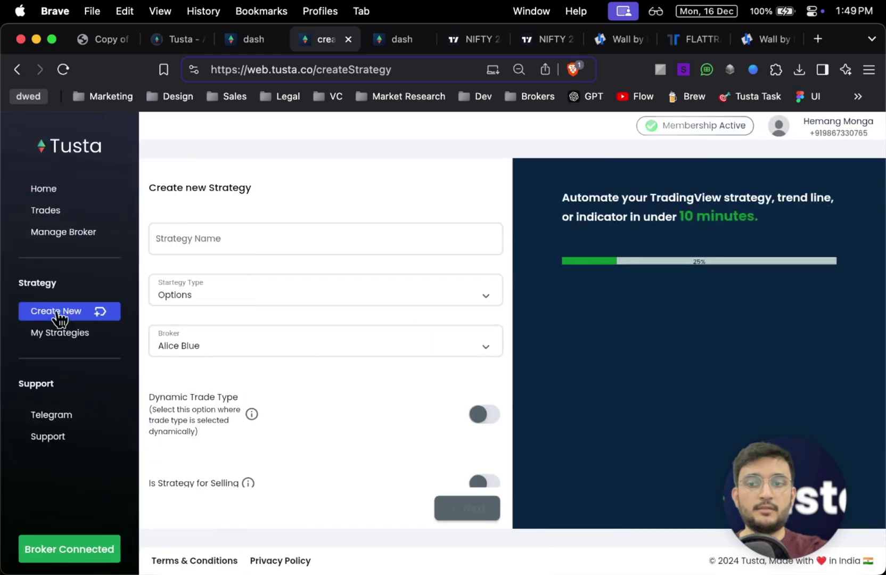
{"action": "left_click", "coordinate": [177, 242]}
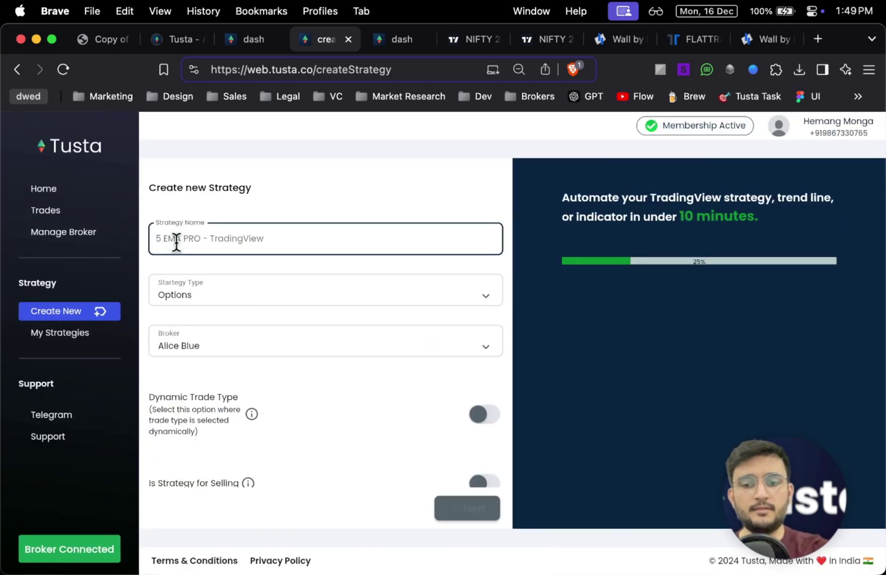
{"action": "left_click", "coordinate": [462, 40]}
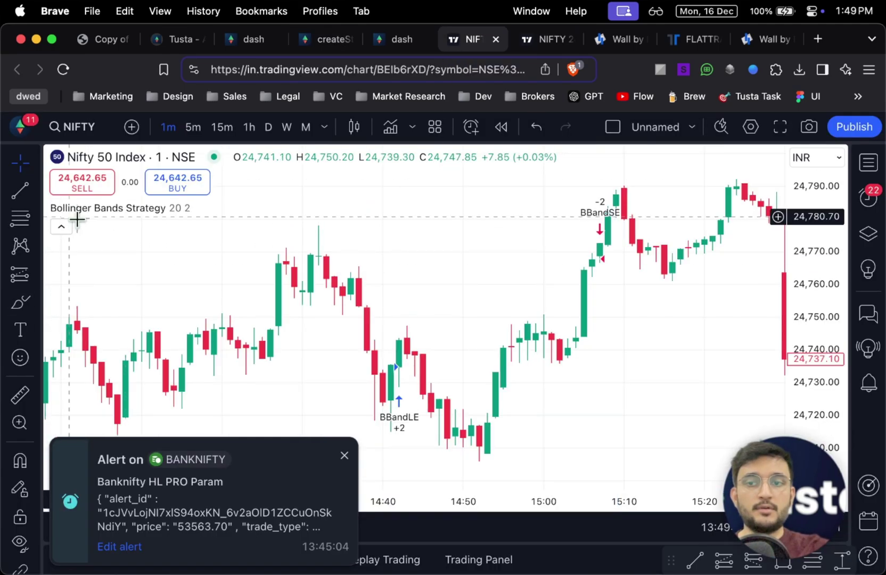
{"action": "mouse_move", "coordinate": [162, 213]}
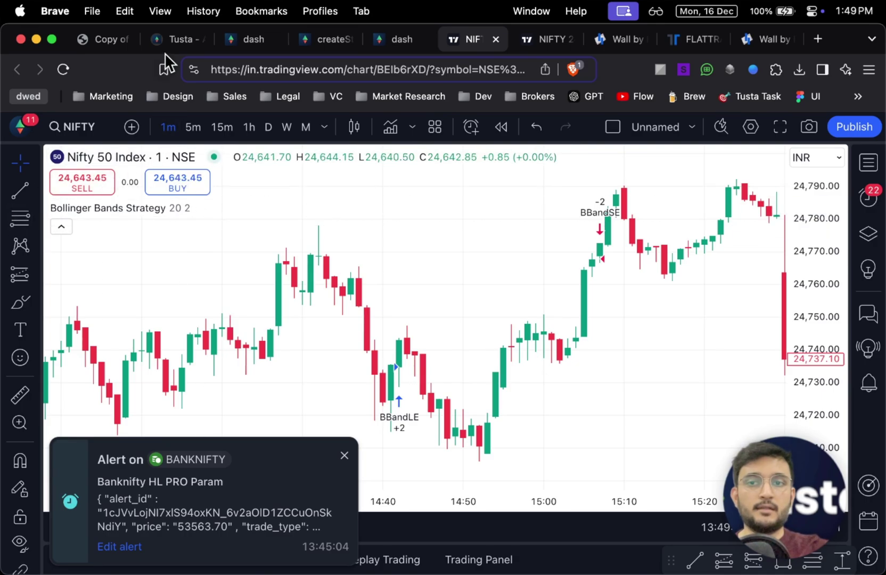
{"action": "left_click", "coordinate": [330, 39]}
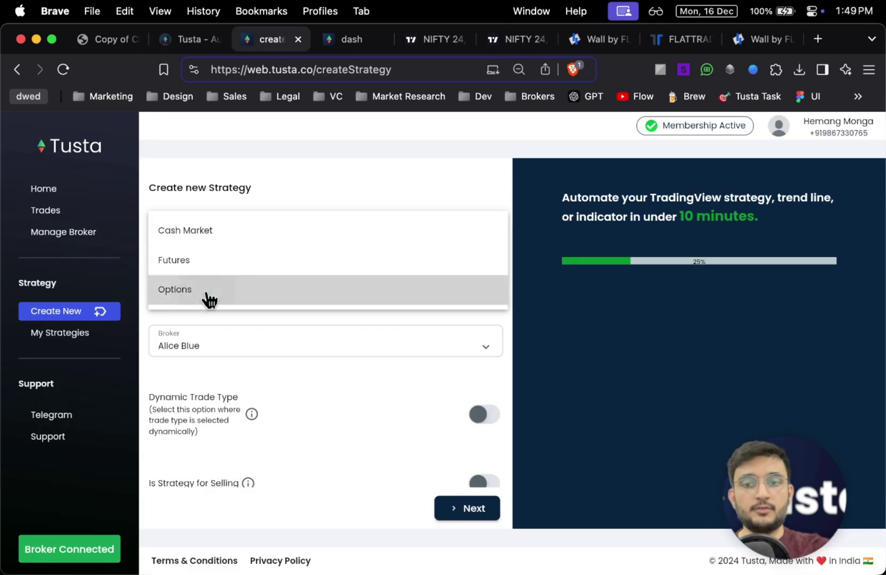
Step: Set the strategy type to Options and the broker to Flat Trade
{"action": "left_click", "coordinate": [208, 298]}
{"action": "left_click", "coordinate": [233, 352]}
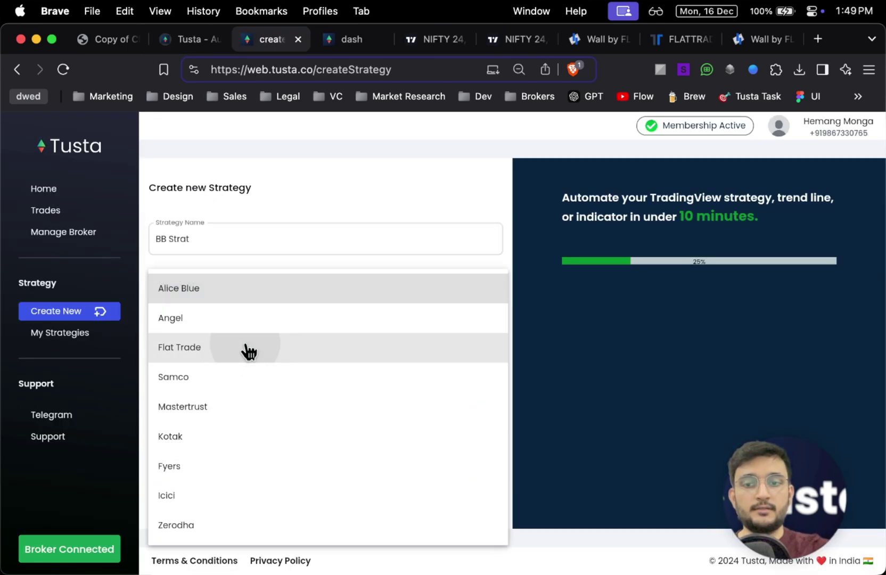
{"action": "left_click", "coordinate": [245, 347]}
{"action": "scroll", "coordinate": [311, 406], "scroll_direction": "down", "scroll_amount": 3}
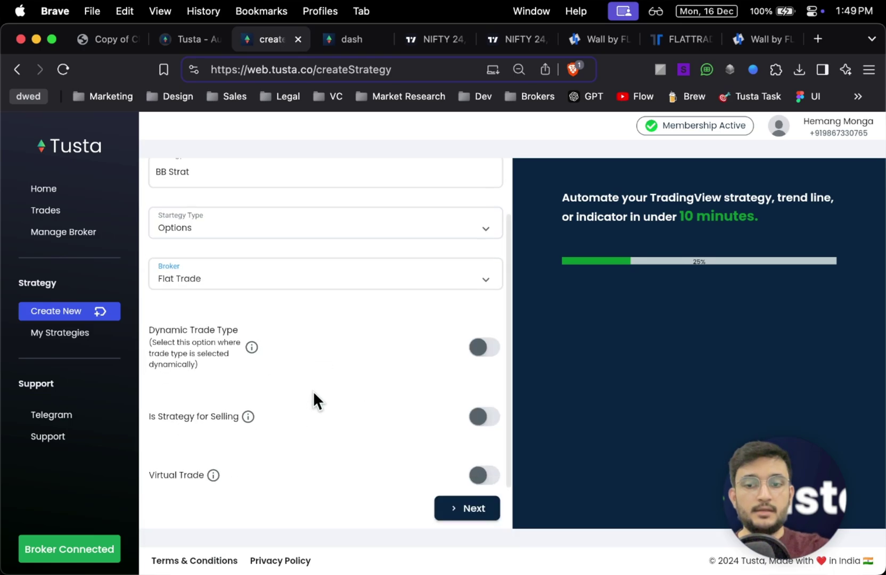
Step: Turn on Dynamic Trade Type and continue to the Leg 1 entry conditions
{"action": "left_click", "coordinate": [438, 39]}
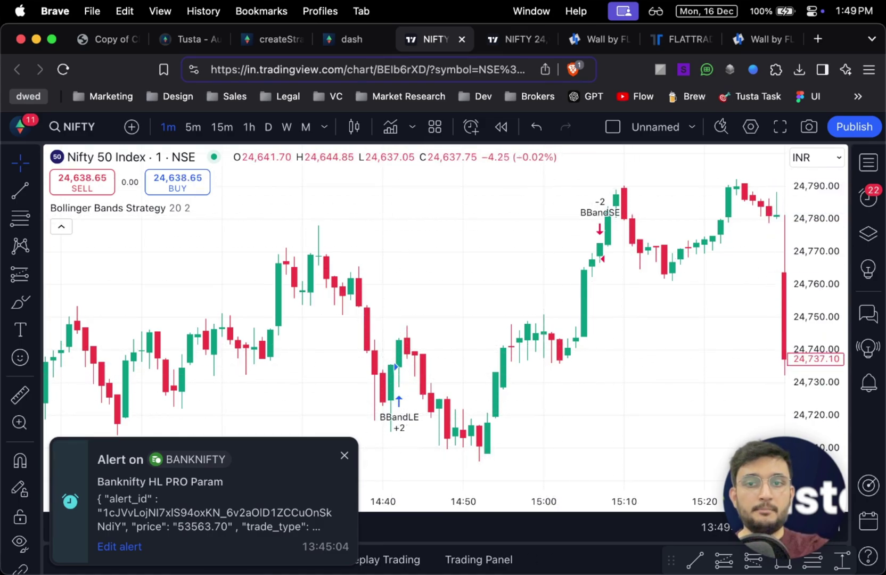
{"action": "left_click", "coordinate": [352, 40]}
{"action": "left_click", "coordinate": [270, 47]}
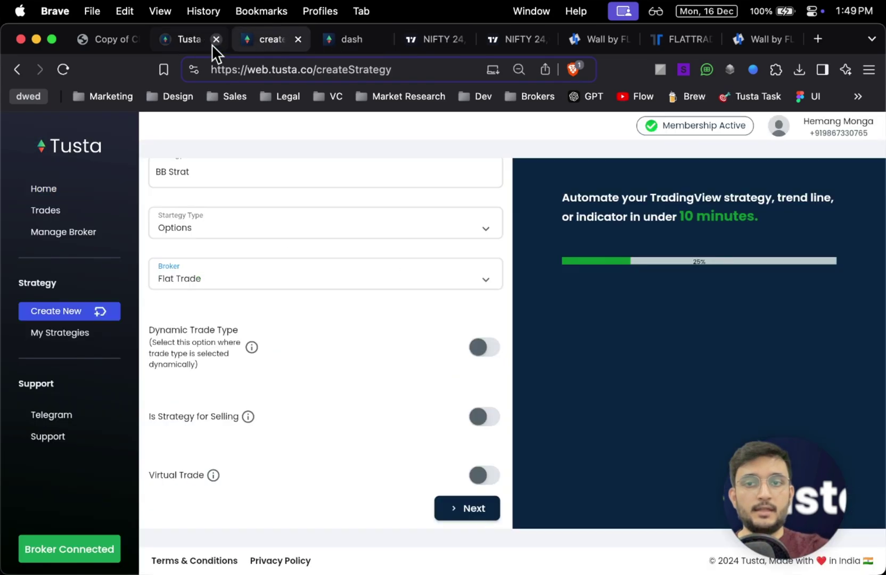
{"action": "left_click", "coordinate": [478, 347]}
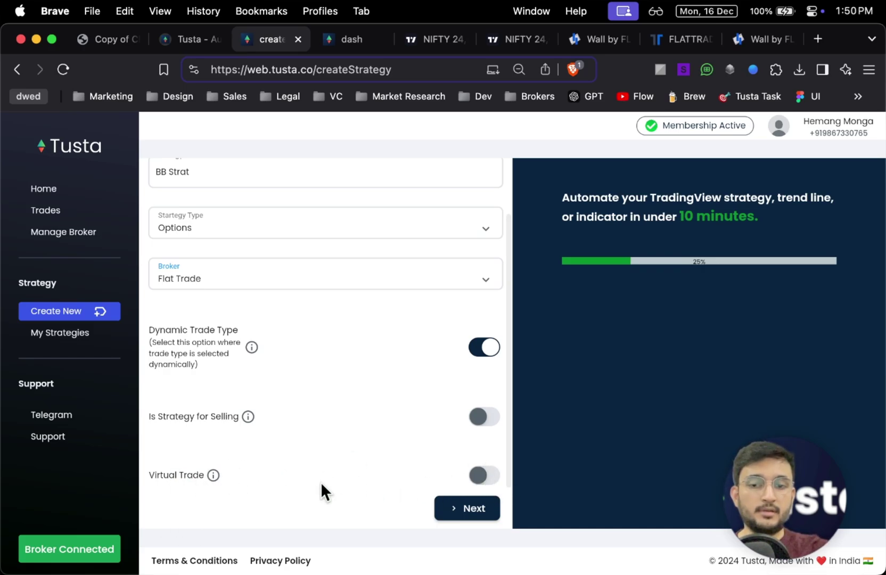
{"action": "left_click", "coordinate": [460, 510]}
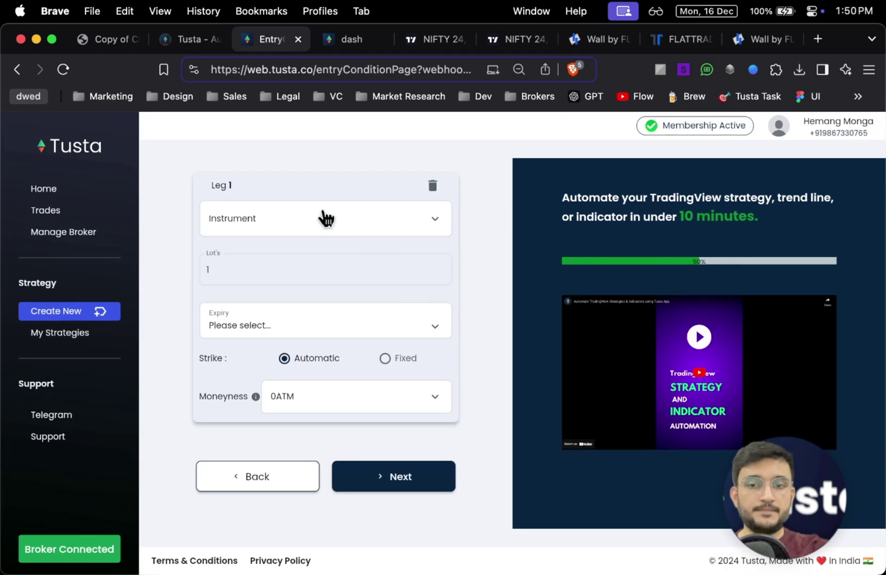
Step: Set Leg 1 to NIFTY with weekly expiry and 0 ATM moneyness
{"action": "left_click", "coordinate": [326, 218]}
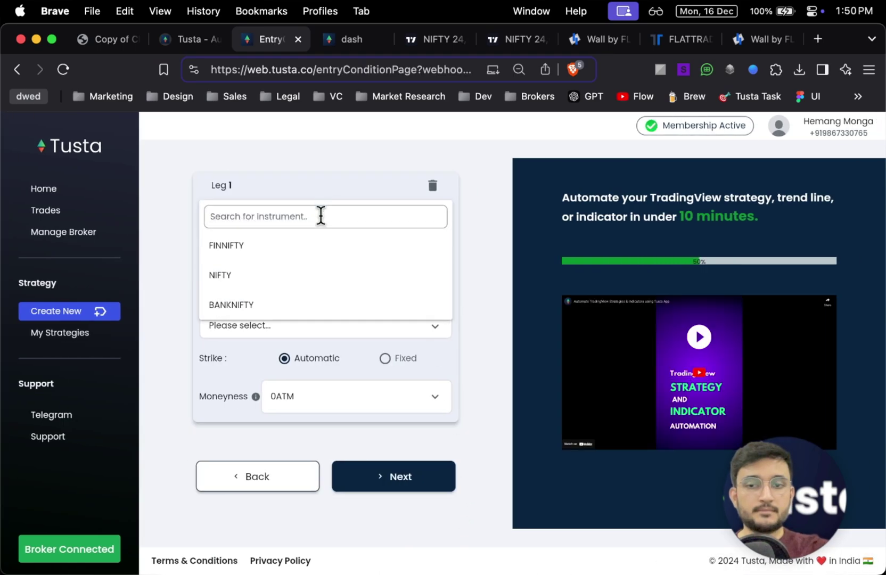
{"action": "left_click", "coordinate": [308, 287]}
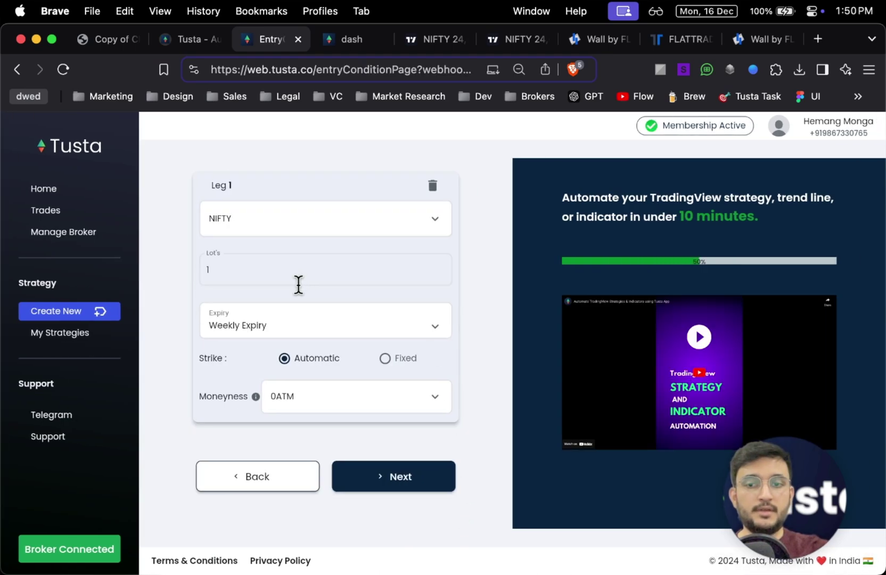
{"action": "left_click", "coordinate": [306, 330]}
{"action": "left_click", "coordinate": [305, 329]}
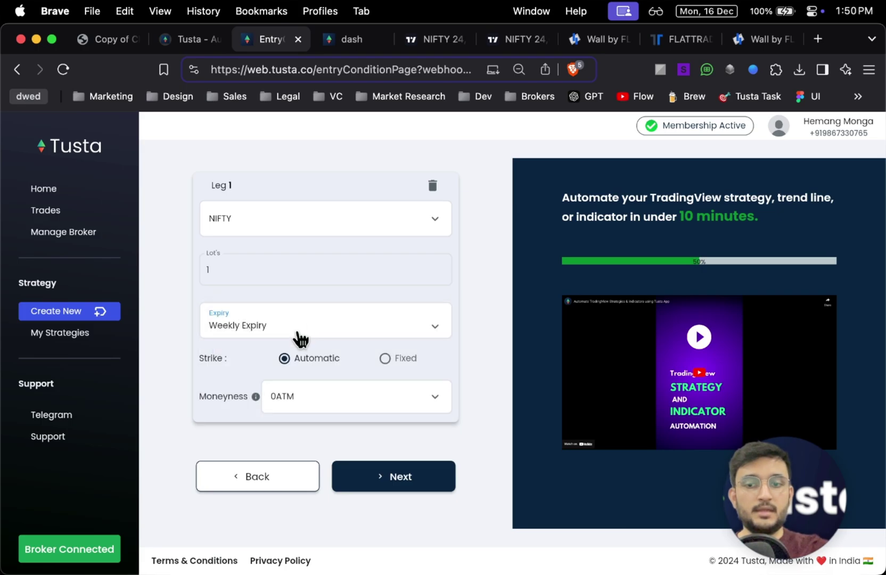
{"action": "left_click", "coordinate": [293, 394]}
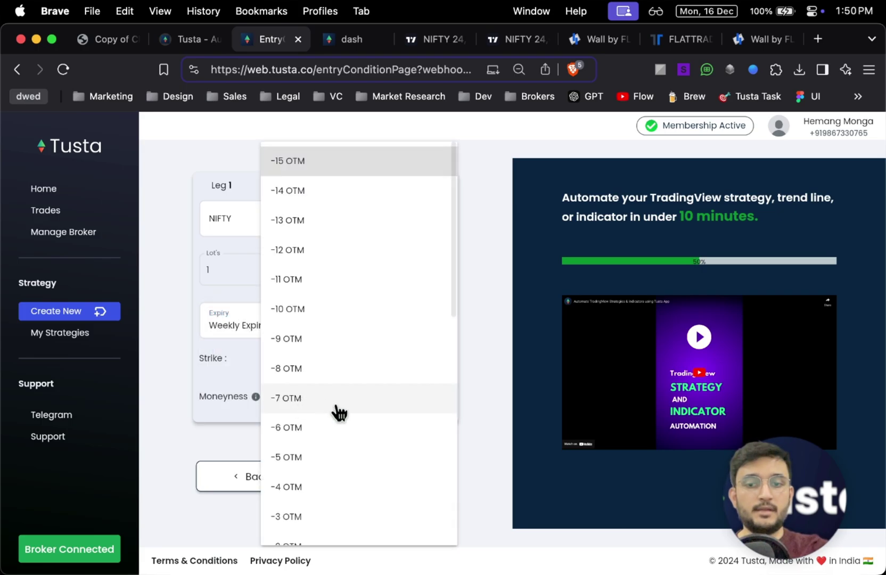
{"action": "scroll", "coordinate": [341, 413], "scroll_direction": "down", "scroll_amount": 6}
{"action": "scroll", "coordinate": [346, 416], "scroll_direction": "down", "scroll_amount": 4}
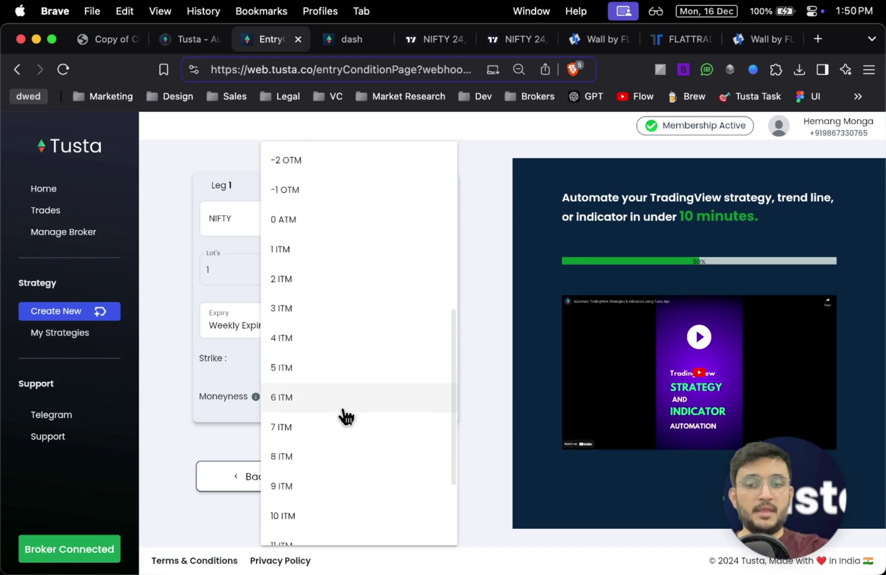
{"action": "scroll", "coordinate": [335, 399], "scroll_direction": "up", "scroll_amount": 10}
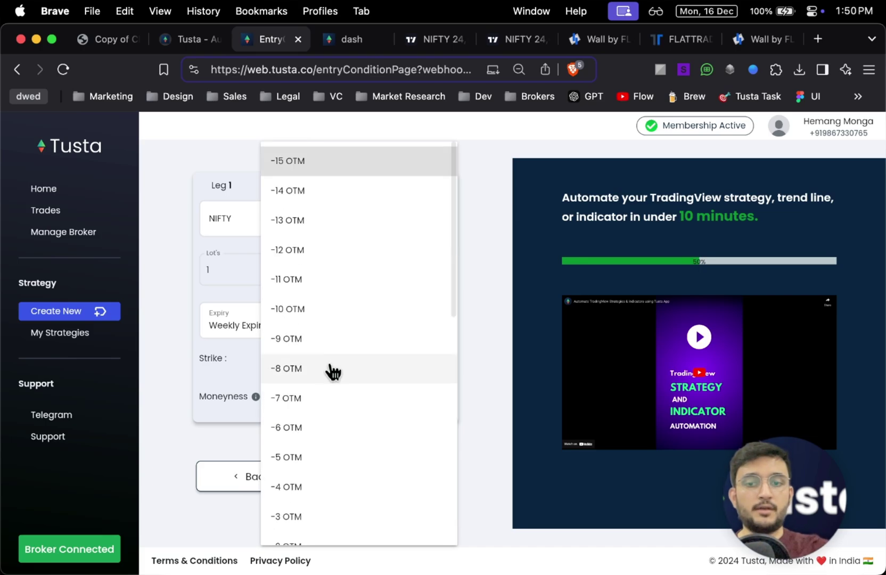
{"action": "scroll", "coordinate": [333, 371], "scroll_direction": "down", "scroll_amount": 3}
{"action": "left_click", "coordinate": [341, 400]}
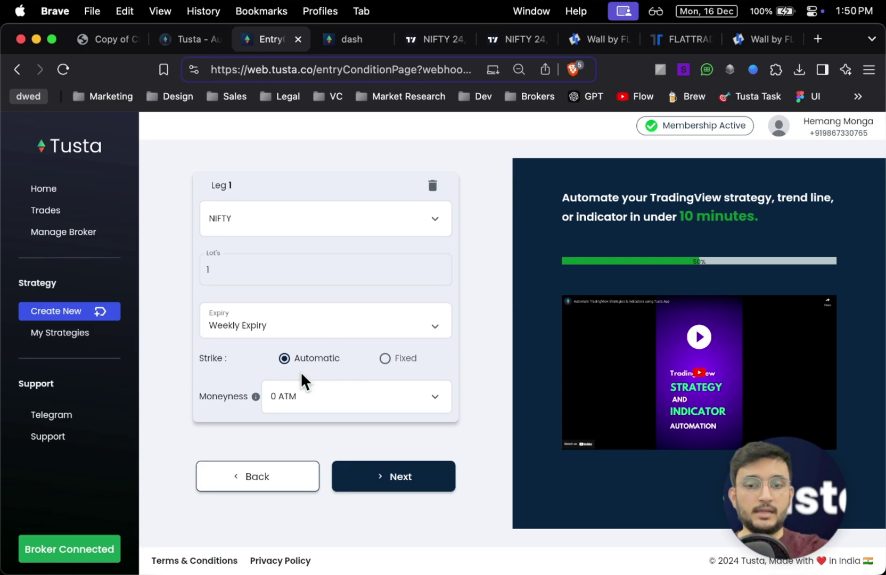
Step: Try a fixed strike, revert to automatic 0 ATM, and move on to the exit conditions
{"action": "left_click", "coordinate": [385, 366]}
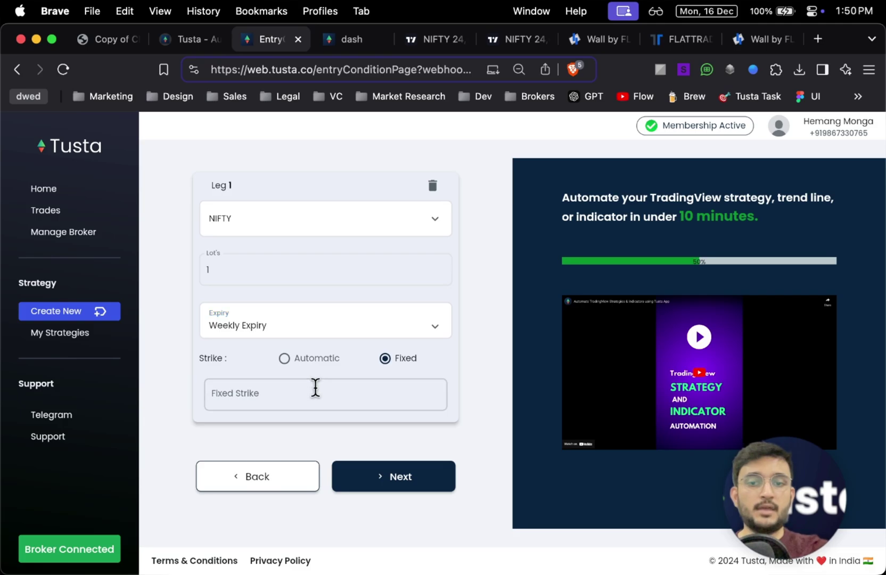
{"action": "left_click", "coordinate": [298, 392]}
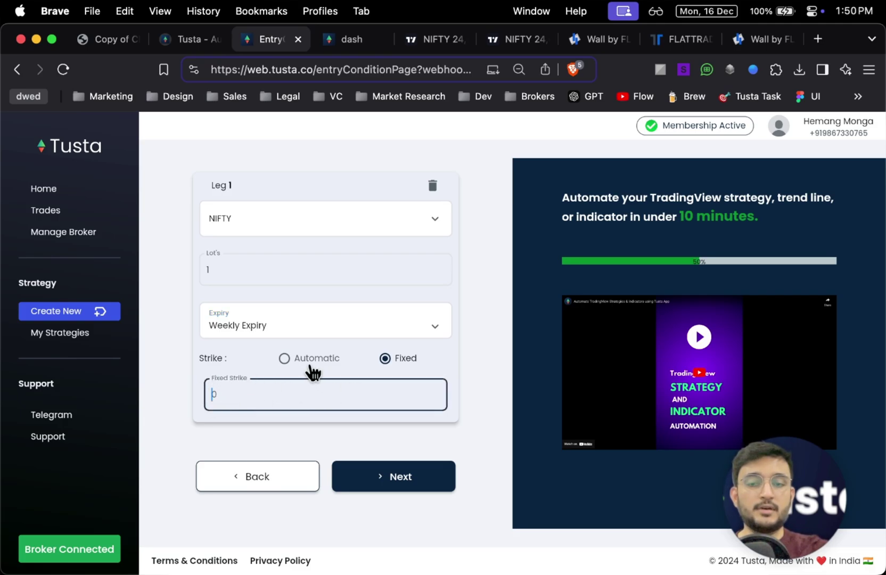
{"action": "left_click", "coordinate": [300, 366]}
{"action": "left_click", "coordinate": [319, 405]}
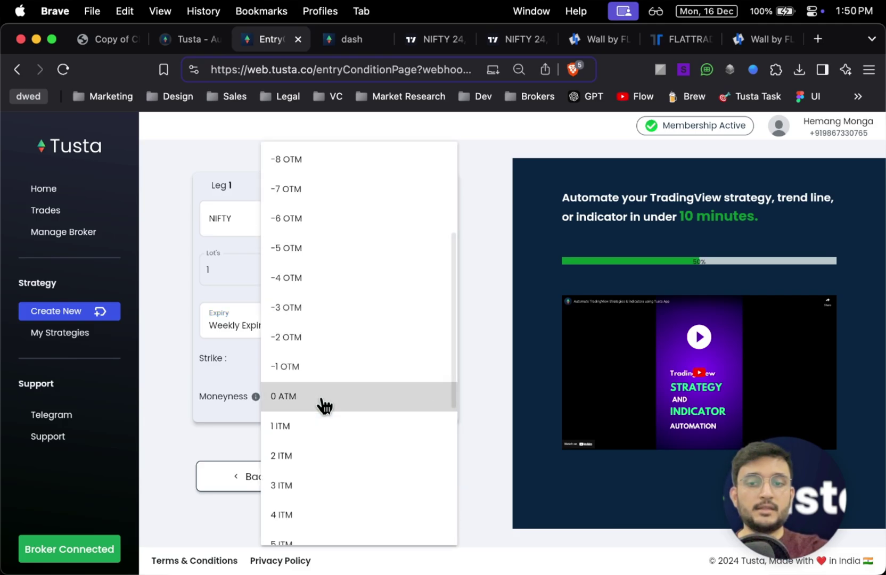
{"action": "scroll", "coordinate": [340, 391], "scroll_direction": "up", "scroll_amount": 5}
{"action": "scroll", "coordinate": [342, 386], "scroll_direction": "down", "scroll_amount": 10}
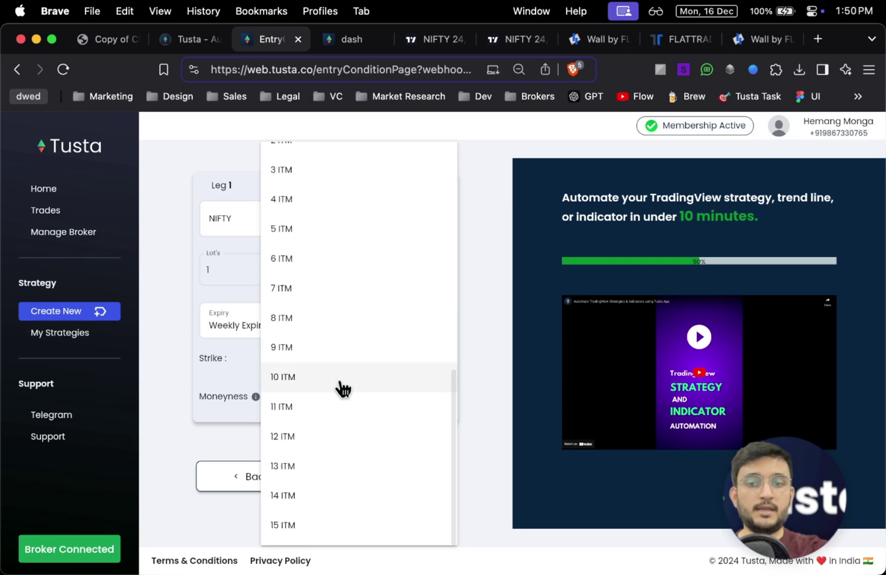
{"action": "scroll", "coordinate": [340, 300], "scroll_direction": "up", "scroll_amount": 6}
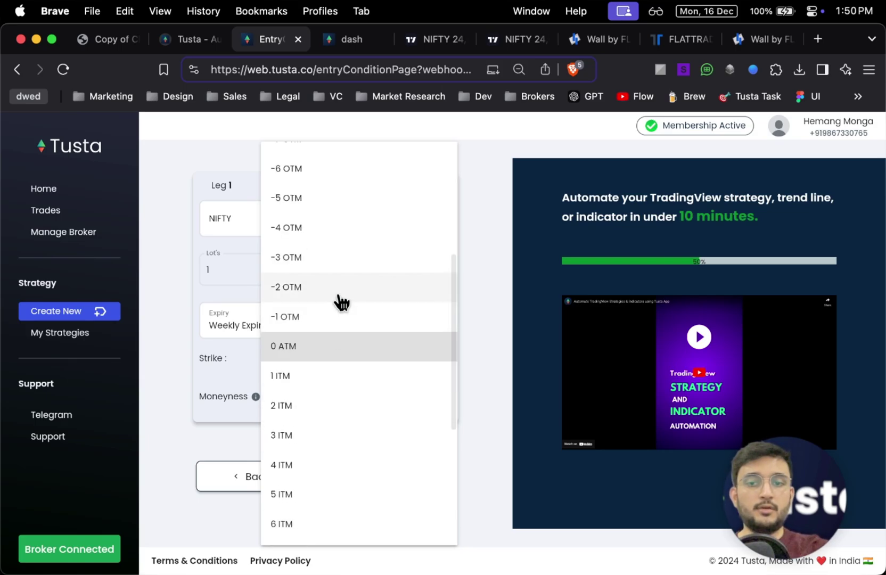
{"action": "left_click", "coordinate": [342, 403]}
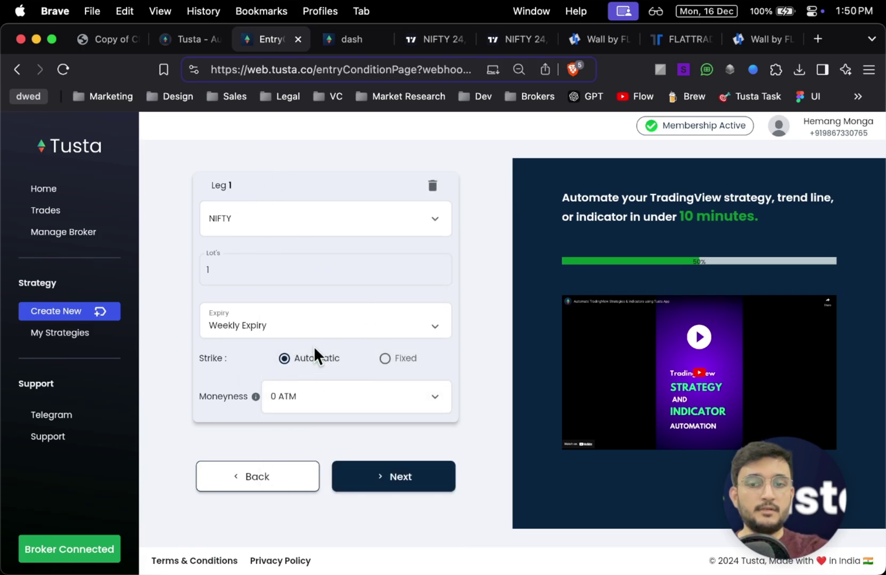
{"action": "left_click", "coordinate": [363, 479]}
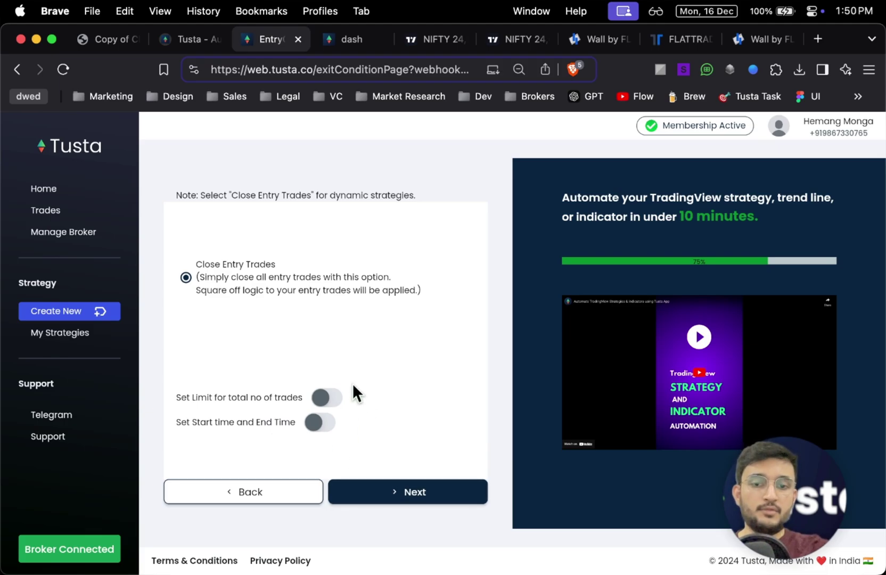
Step: Confirm the BB Strat strategy, copy its alert message, and switch to TradingView's NIFTY chart
{"action": "left_click", "coordinate": [425, 492]}
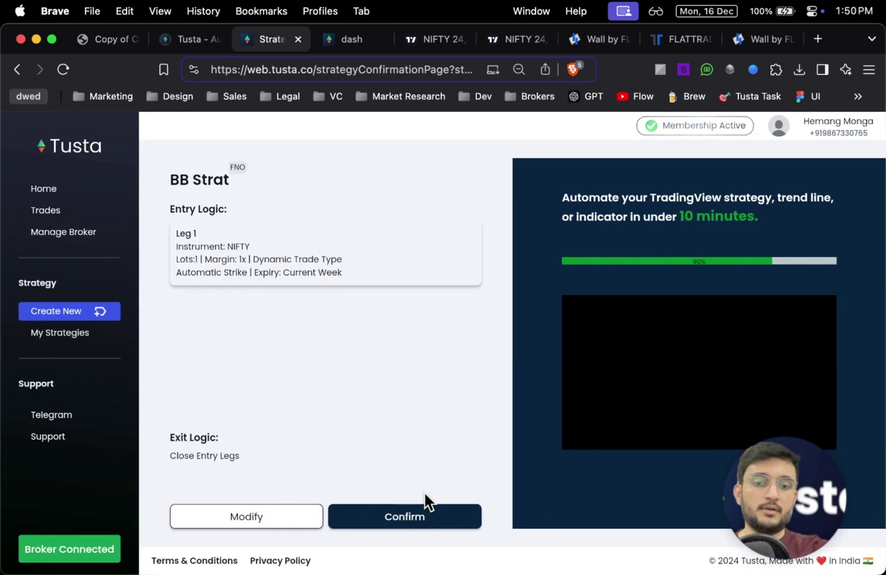
{"action": "left_click", "coordinate": [408, 516]}
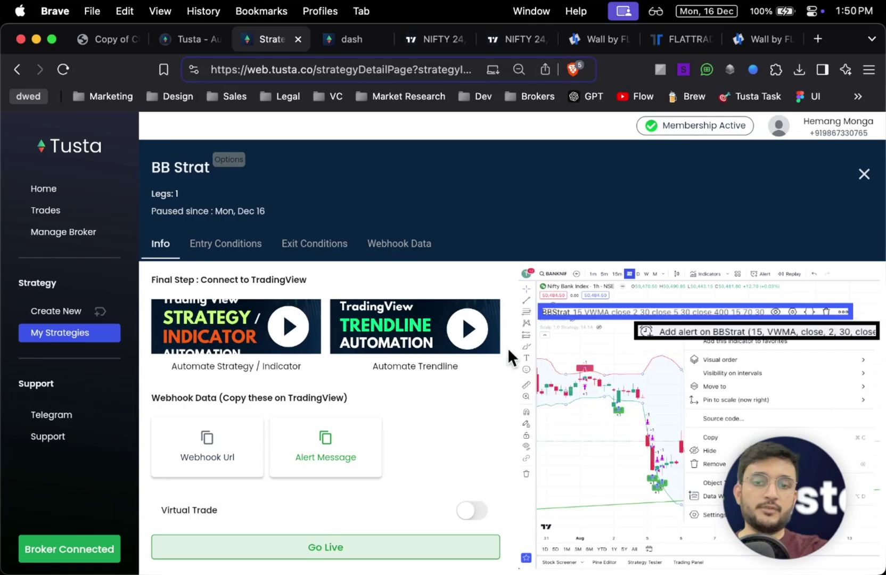
{"action": "left_click", "coordinate": [340, 464]}
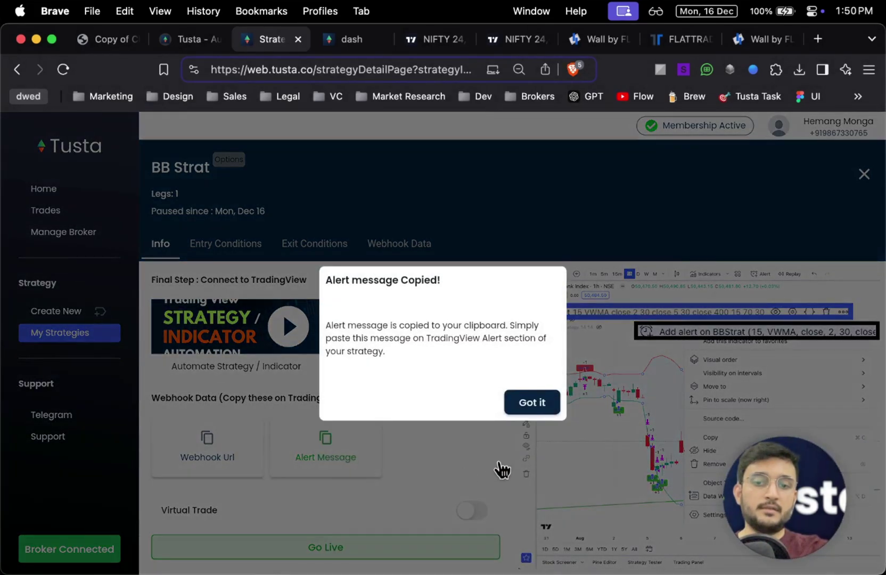
{"action": "left_click", "coordinate": [531, 405]}
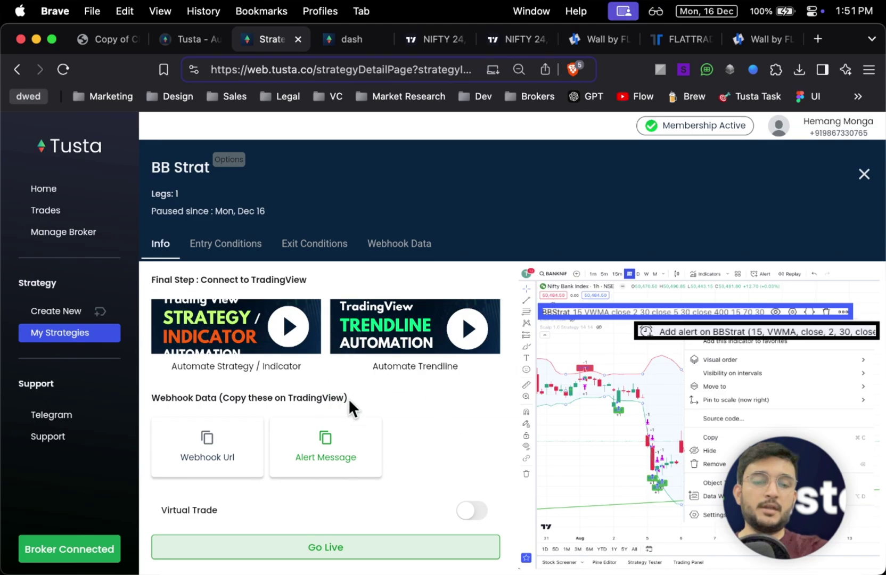
{"action": "left_click", "coordinate": [429, 38]}
Step: Add an alert on the Bollinger Bands Strategy and replace its message with the Tusta payload
{"action": "mouse_move", "coordinate": [167, 215]}
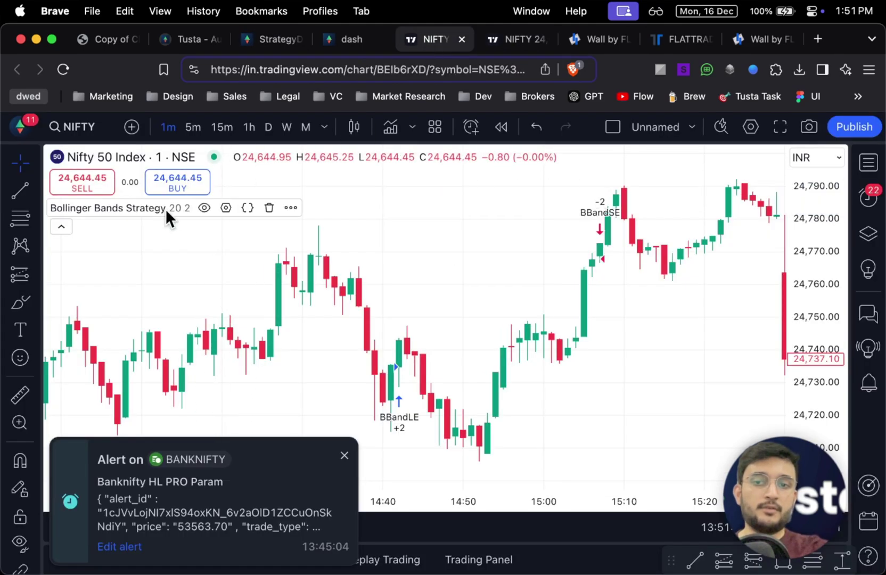
{"action": "left_click", "coordinate": [287, 209]}
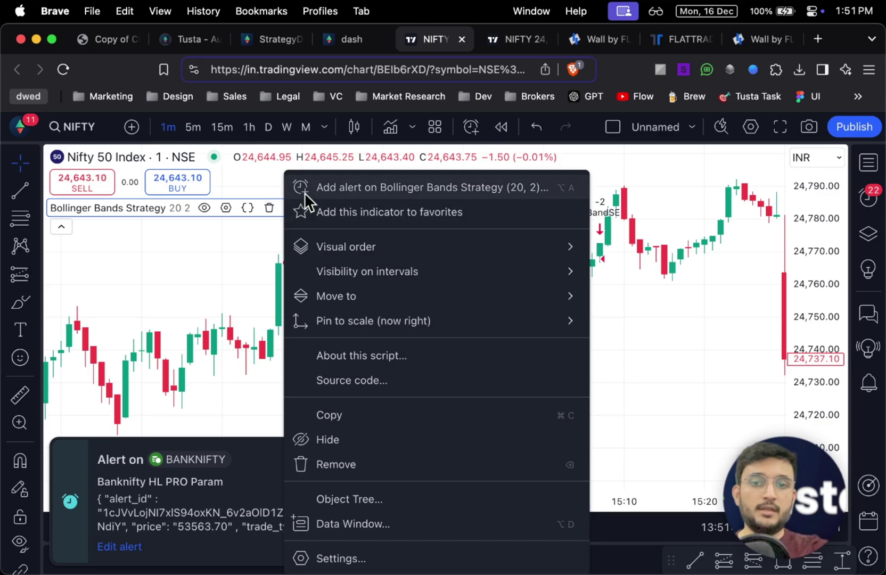
{"action": "left_click", "coordinate": [369, 194]}
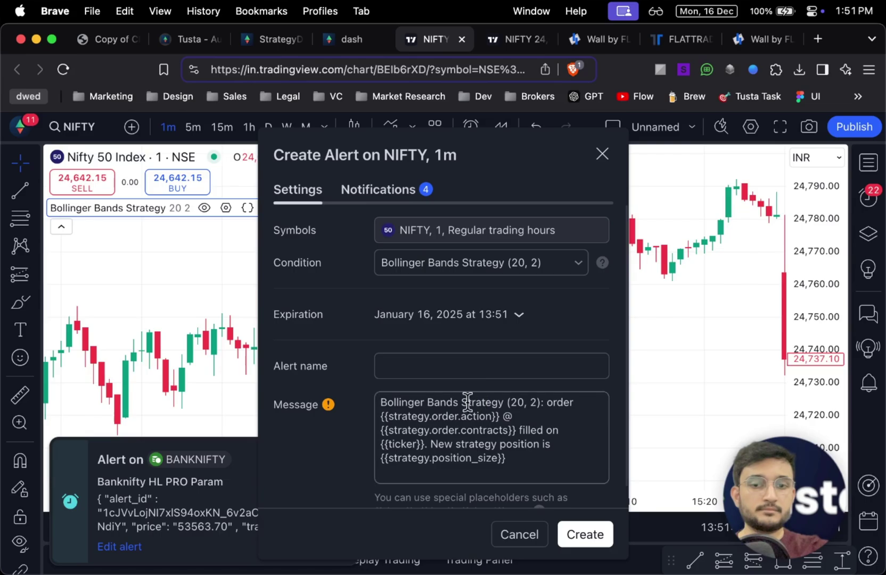
{"action": "left_click", "coordinate": [439, 446]}
{"action": "key", "text": "super+a"}
{"action": "key", "text": "super+v"}
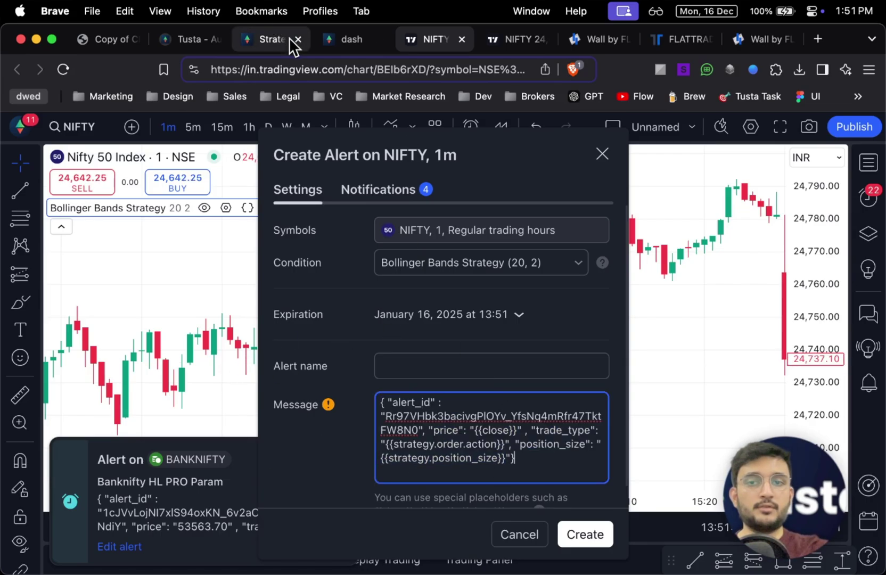
{"action": "left_click", "coordinate": [273, 42]}
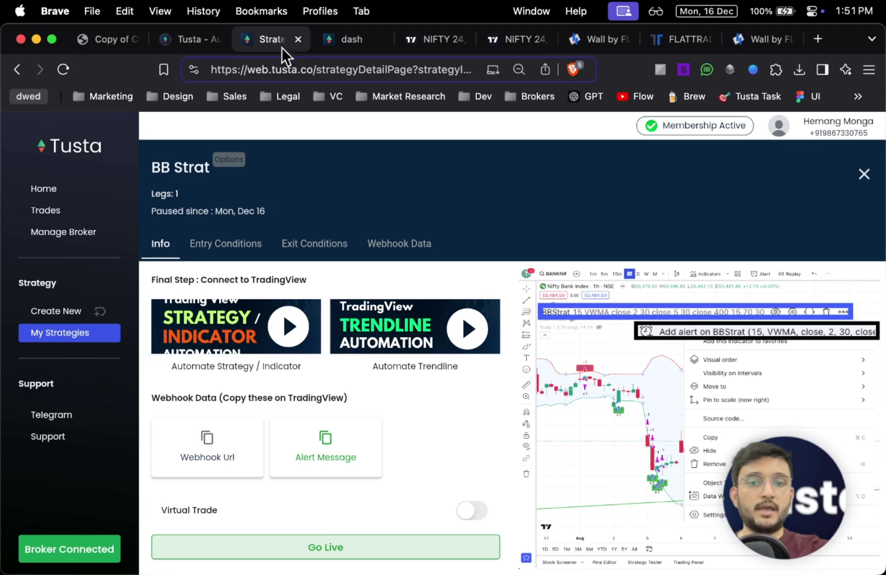
Step: Recopy the Tusta alert message and name the TradingView alert 'Tusta'
{"action": "left_click", "coordinate": [338, 453]}
{"action": "left_click", "coordinate": [538, 407]}
{"action": "left_click", "coordinate": [433, 41]}
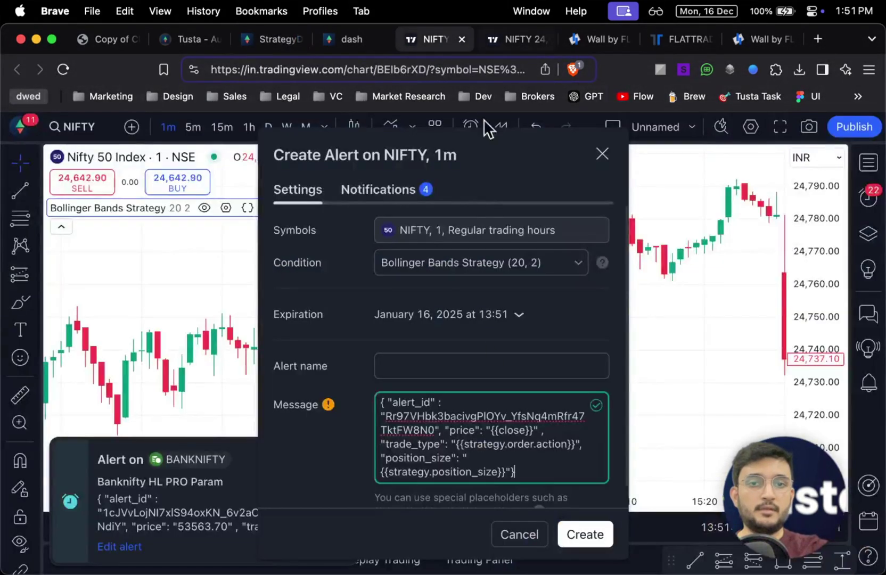
{"action": "left_click", "coordinate": [411, 366]}
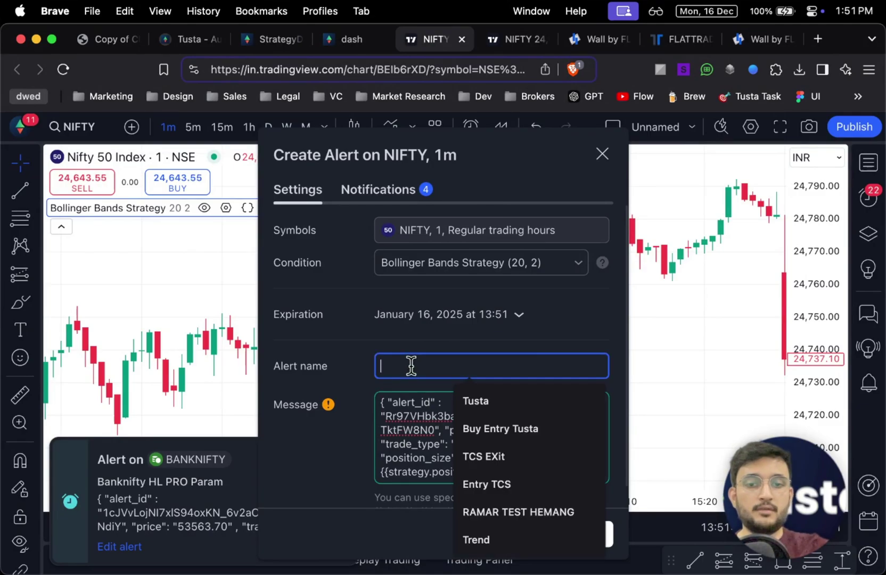
{"action": "type", "text": "Tusta"}
{"action": "left_click", "coordinate": [365, 335]}
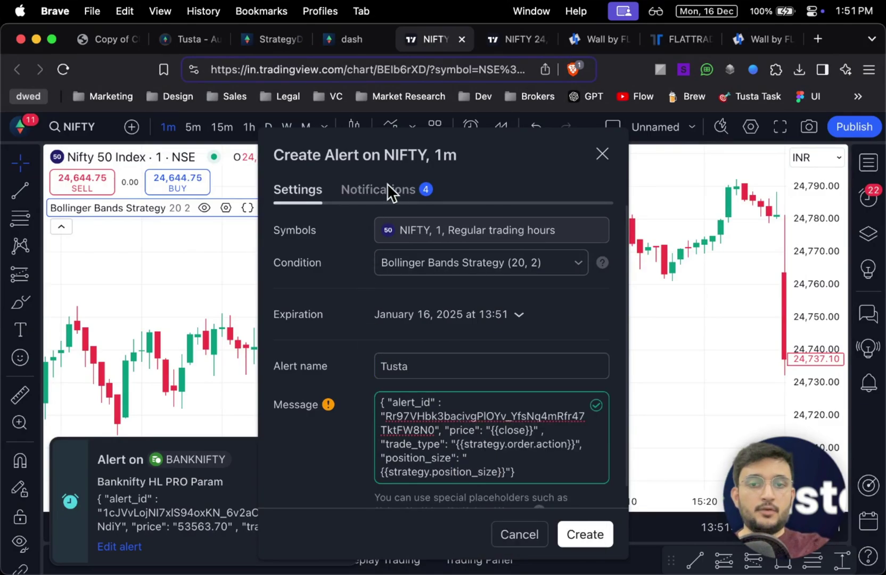
{"action": "left_click", "coordinate": [373, 189]}
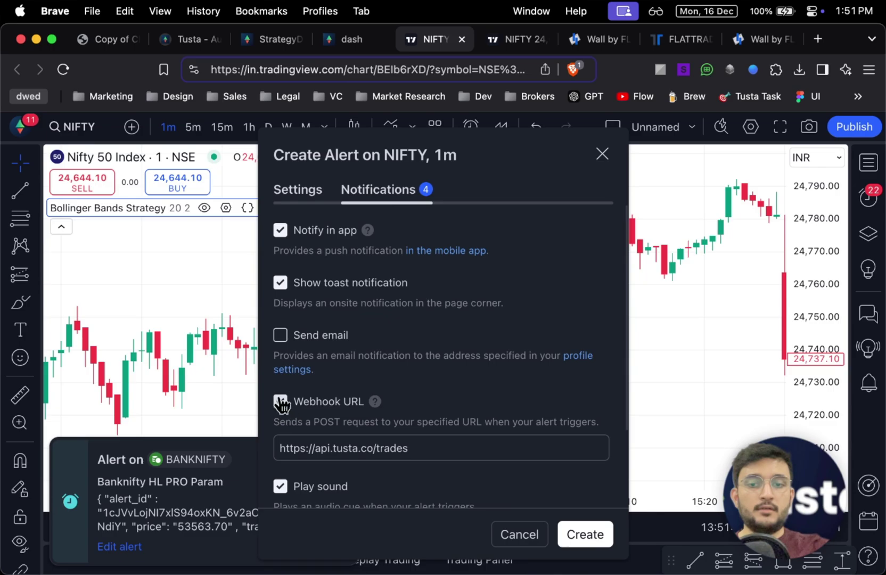
{"action": "left_click", "coordinate": [268, 39]}
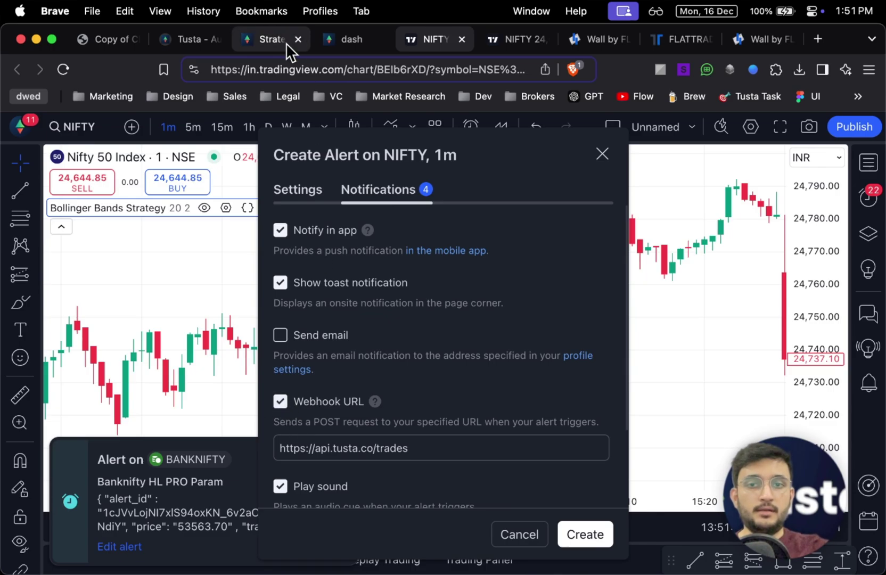
{"action": "left_click", "coordinate": [192, 443]}
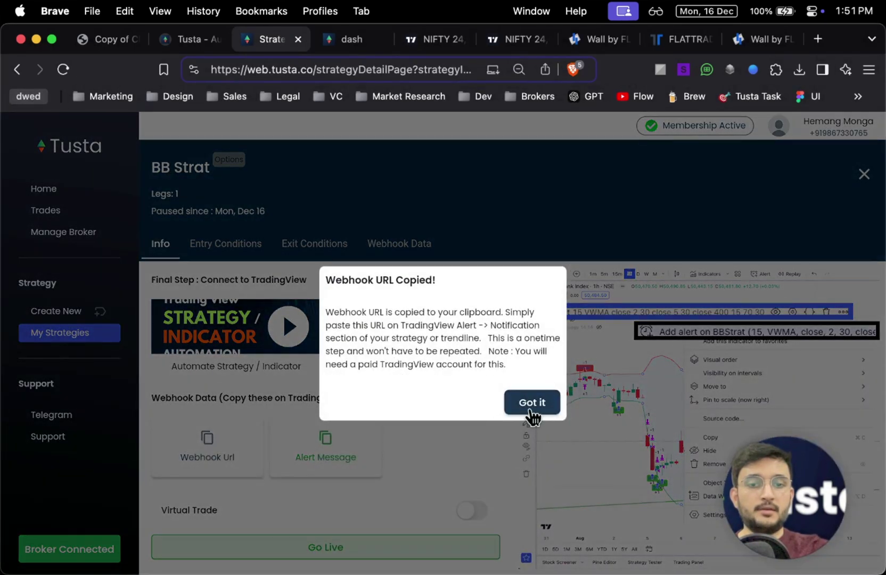
{"action": "left_click", "coordinate": [529, 405]}
{"action": "left_click", "coordinate": [413, 40]}
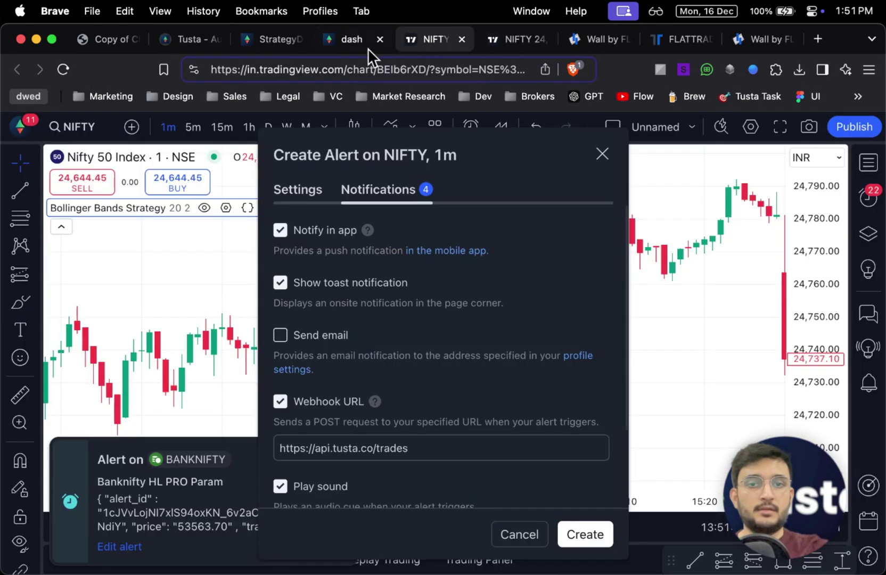
{"action": "triple_click", "coordinate": [343, 448]}
{"action": "key", "text": "cmd+v"}
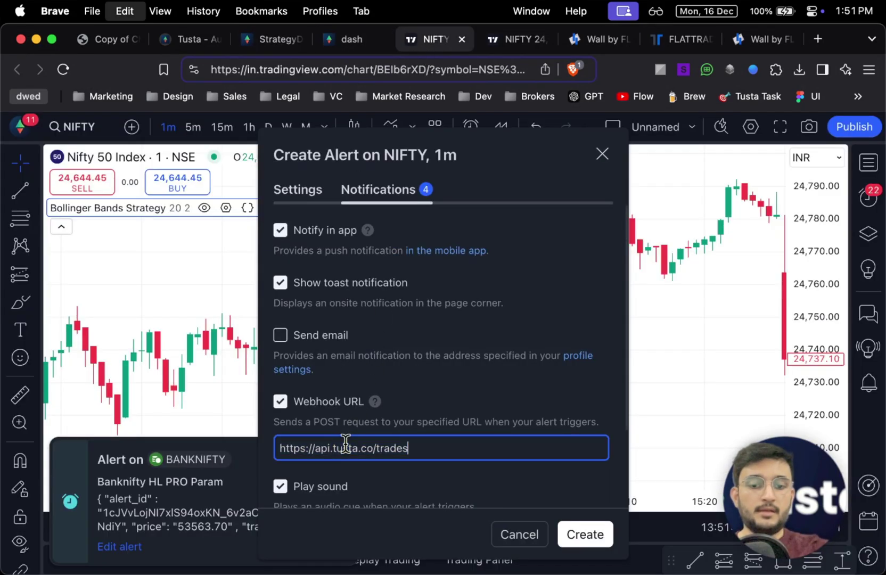
{"action": "left_click", "coordinate": [584, 534]}
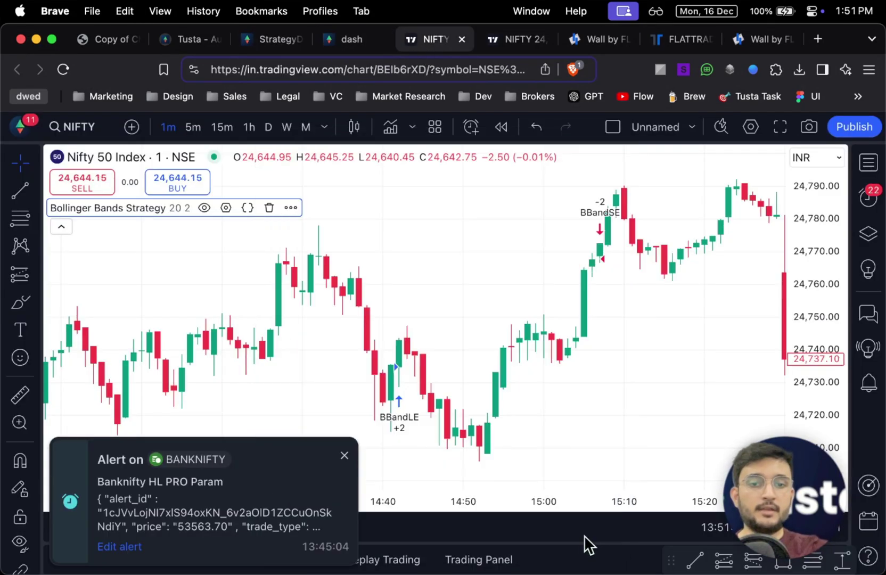
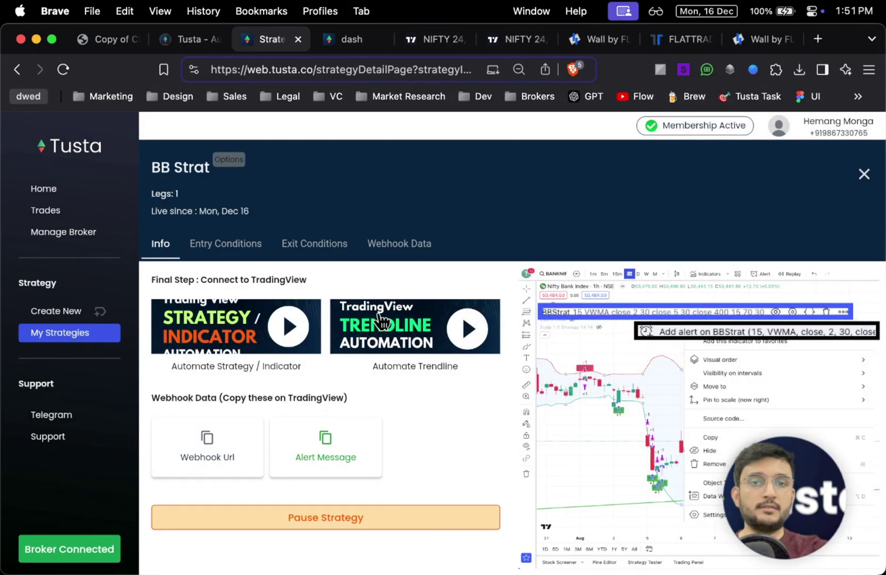
Step: Pause the BB Strat strategy, agreeing to the pause terms
{"action": "left_click", "coordinate": [431, 47]}
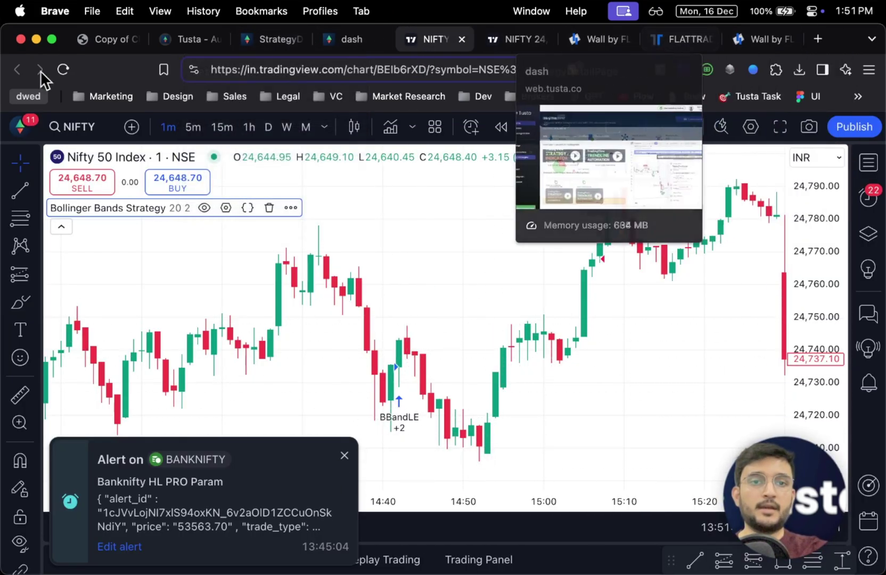
{"action": "left_click", "coordinate": [263, 43]}
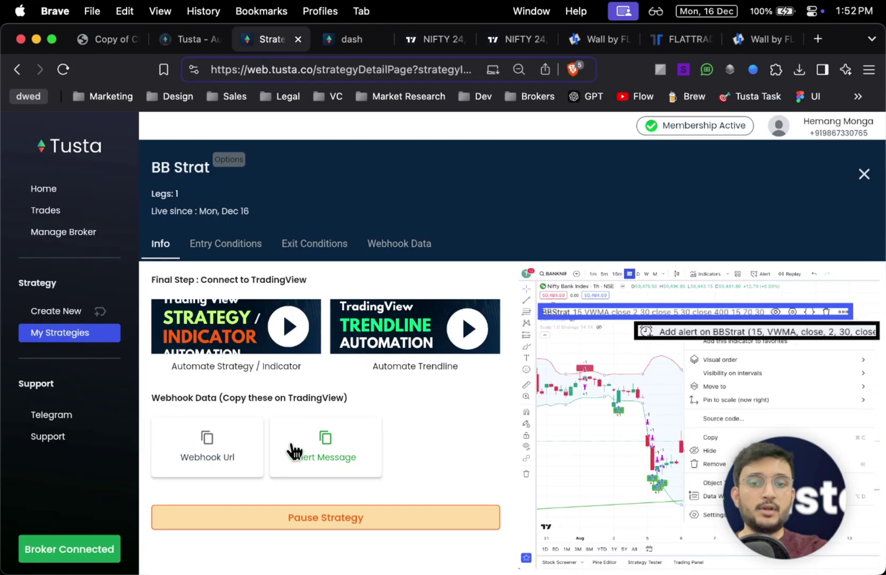
{"action": "left_click", "coordinate": [366, 524]}
{"action": "left_click", "coordinate": [353, 386]}
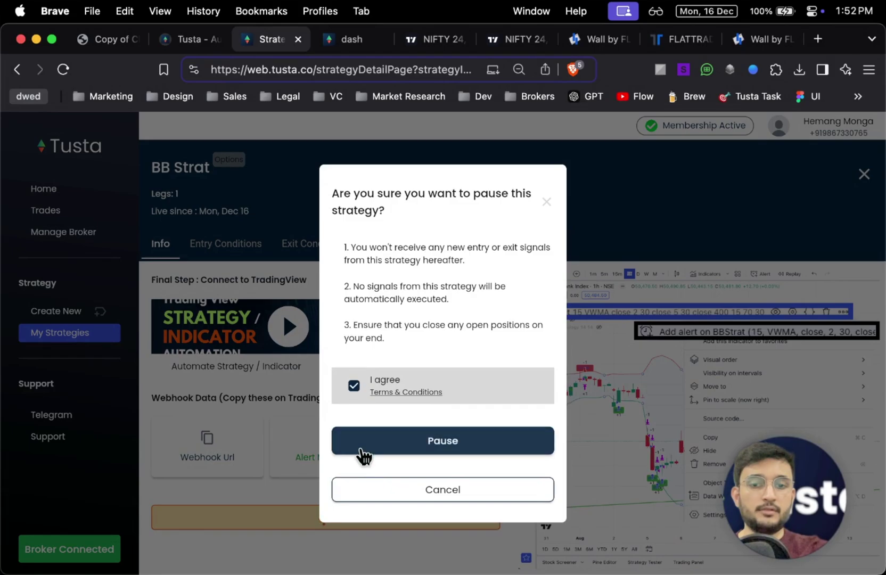
{"action": "left_click", "coordinate": [362, 453]}
Step: Turn on Virtual Trade and take BB Strat live again
{"action": "left_click", "coordinate": [434, 510]}
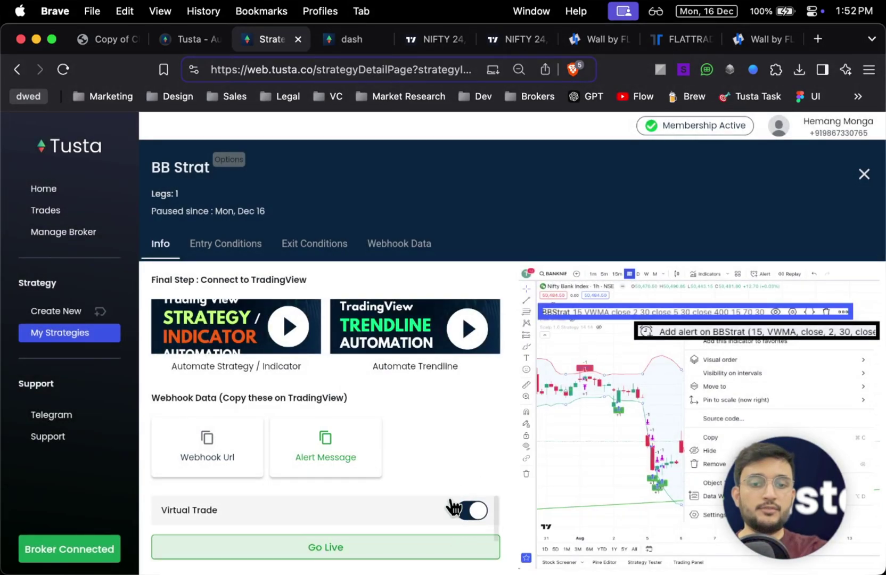
{"action": "left_click", "coordinate": [325, 546]}
{"action": "left_click", "coordinate": [353, 394]}
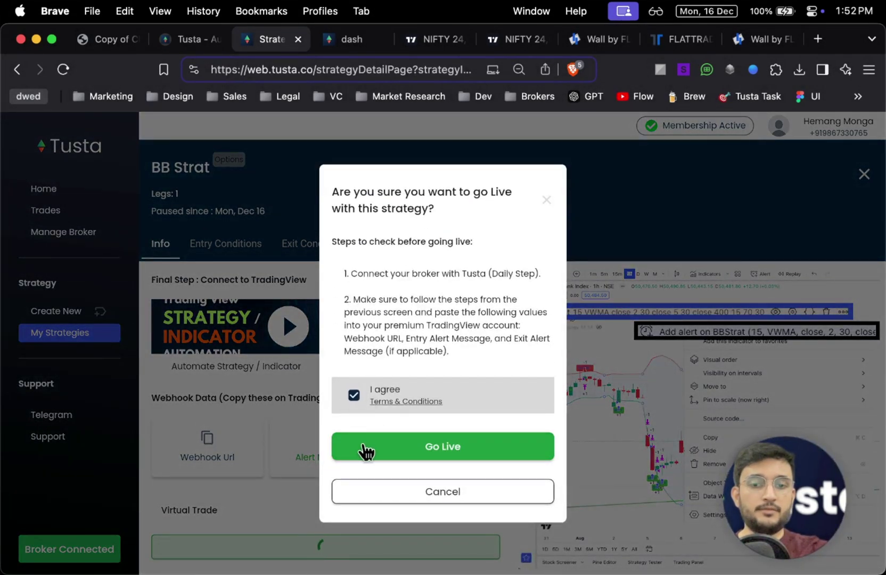
{"action": "left_click", "coordinate": [365, 450]}
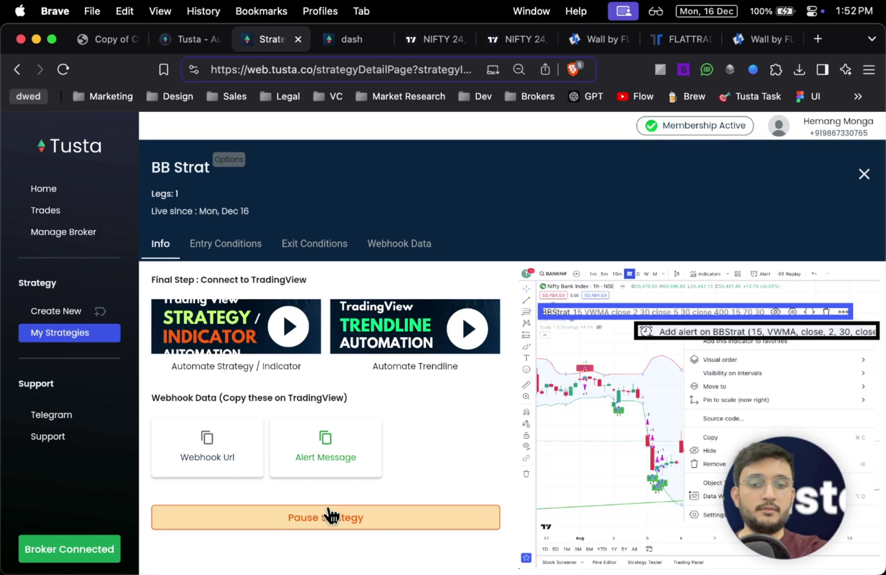
{"action": "left_click", "coordinate": [344, 39]}
Step: Review today's closed trades in Analysis and a profitable trade's verified P&L with entry and exit details
{"action": "left_click", "coordinate": [266, 42]}
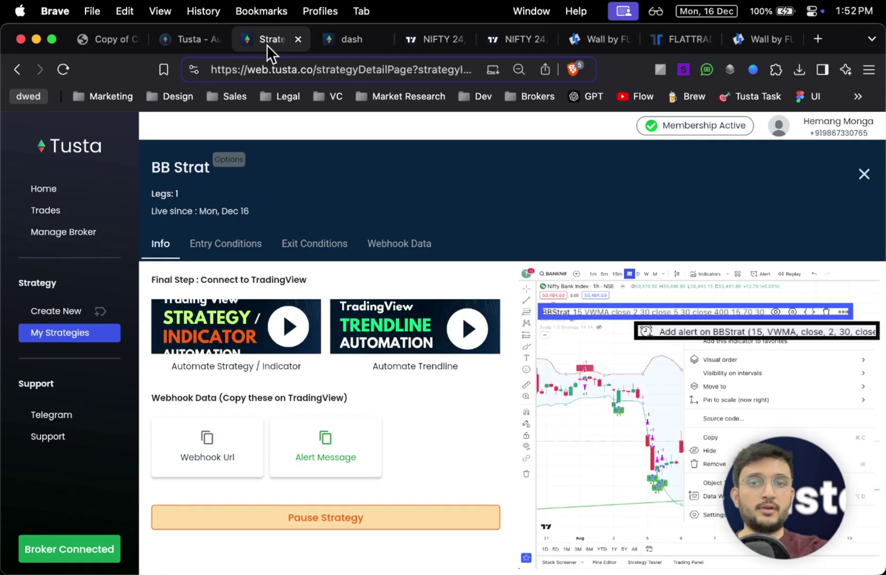
{"action": "left_click", "coordinate": [75, 197]}
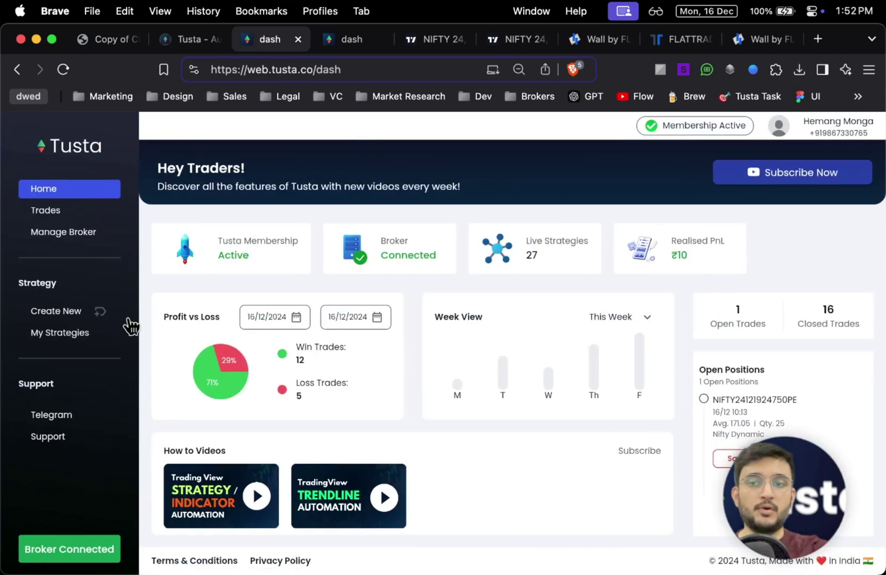
{"action": "left_click", "coordinate": [96, 213]}
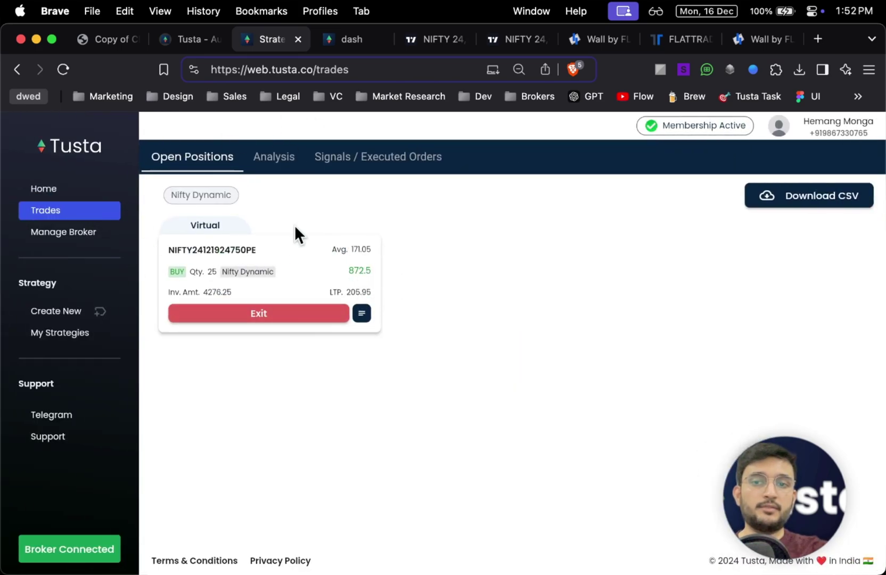
{"action": "left_click", "coordinate": [274, 158]}
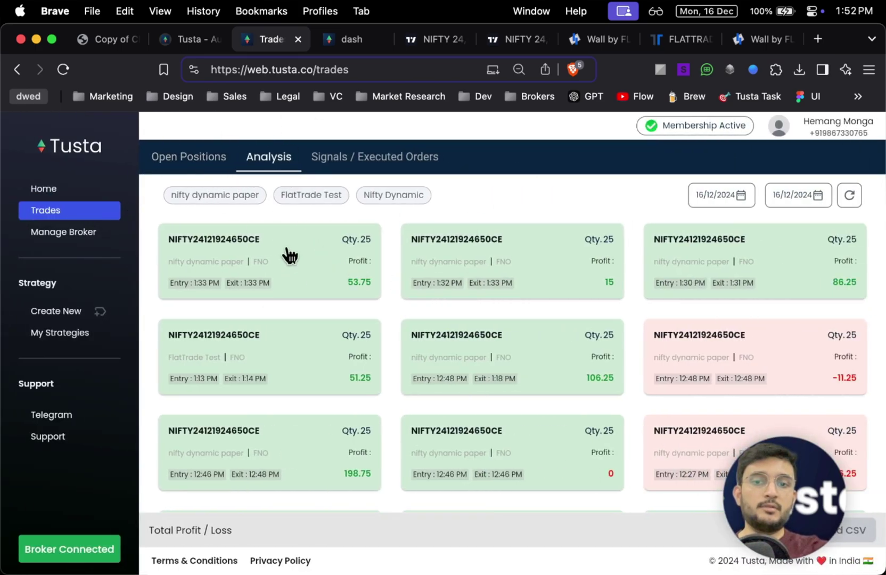
{"action": "left_click", "coordinate": [343, 468]}
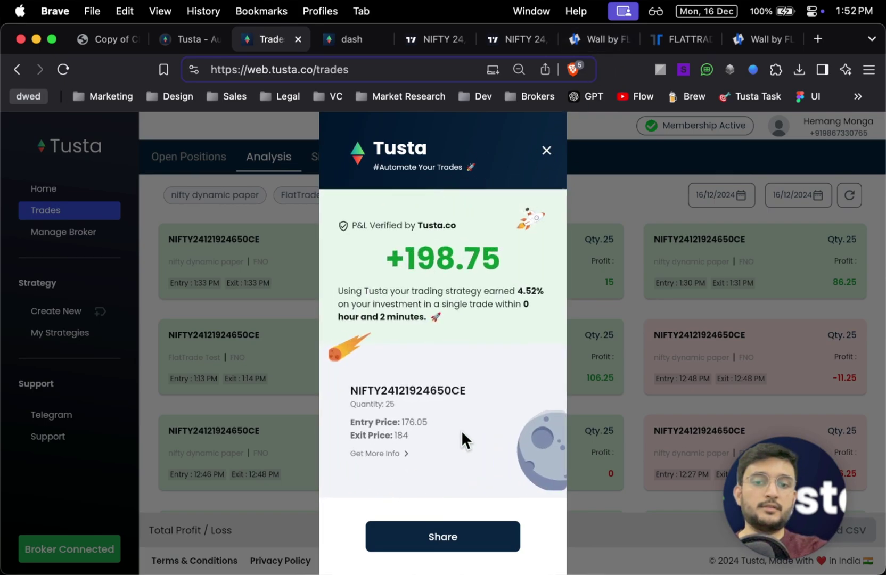
{"action": "left_click", "coordinate": [389, 452]}
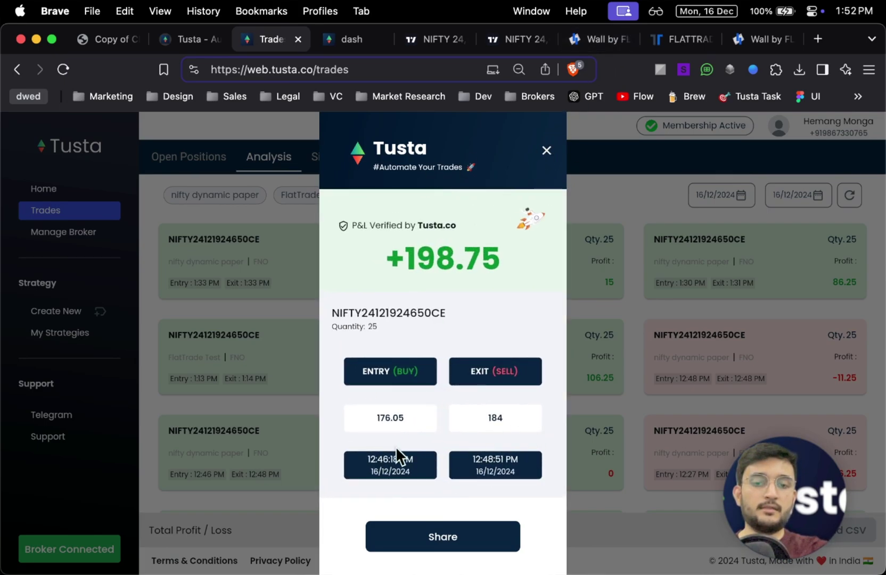
{"action": "left_click", "coordinate": [547, 155]}
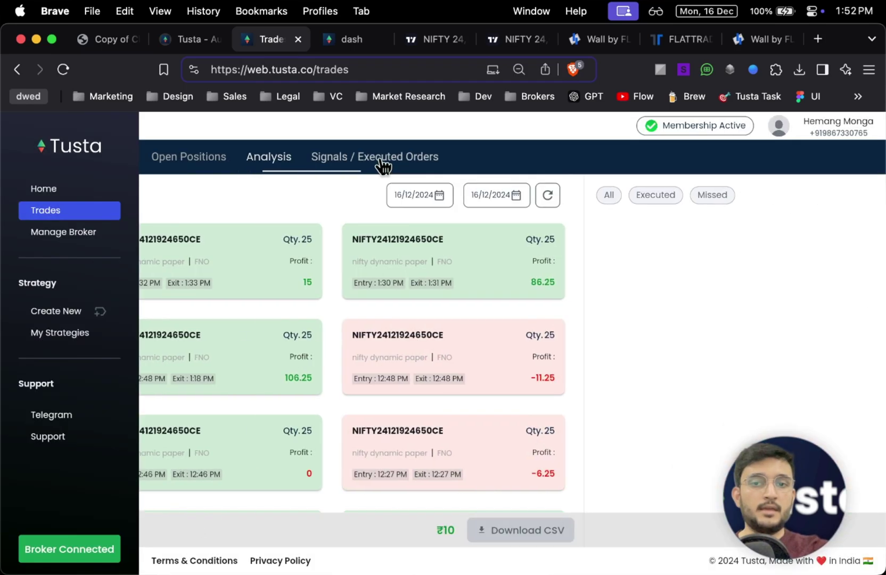
Step: Check Signals / Executed Orders, where the FlatTrade Test signal shows a 'Broker not Connected!' error
{"action": "left_click", "coordinate": [382, 165]}
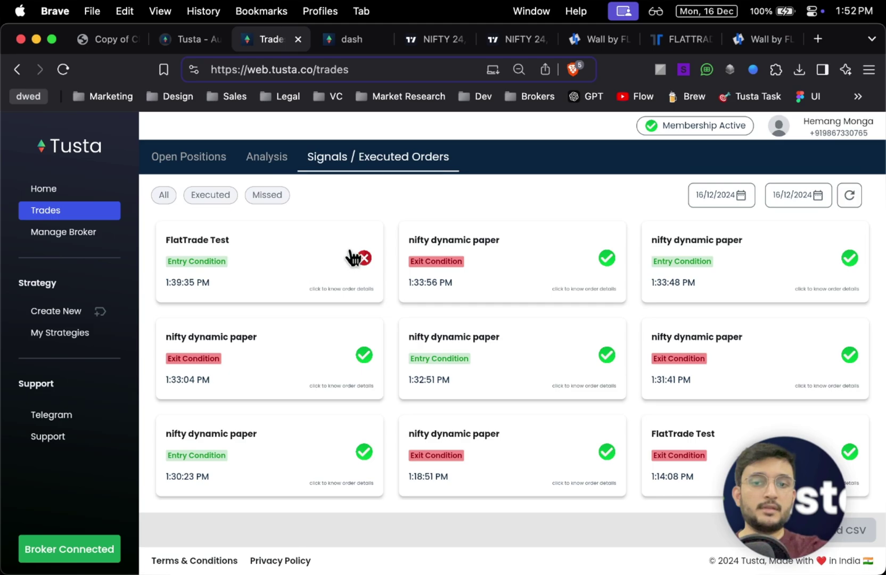
{"action": "left_click", "coordinate": [332, 273]}
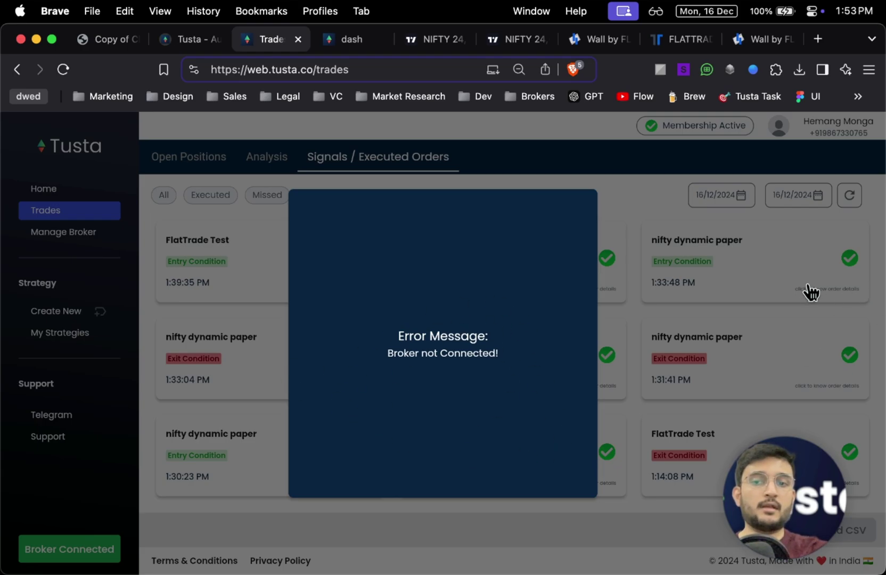
{"action": "left_click", "coordinate": [755, 302]}
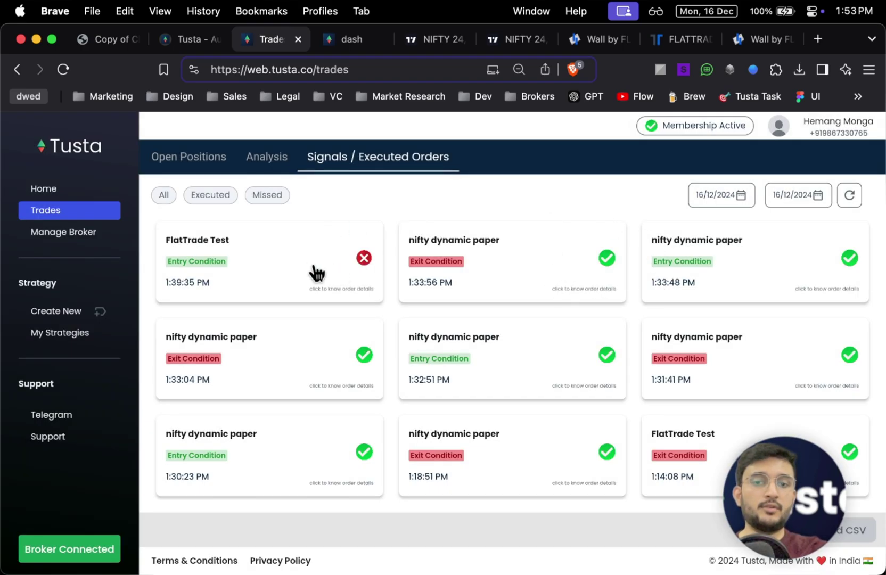
{"action": "key", "text": "super+6"}
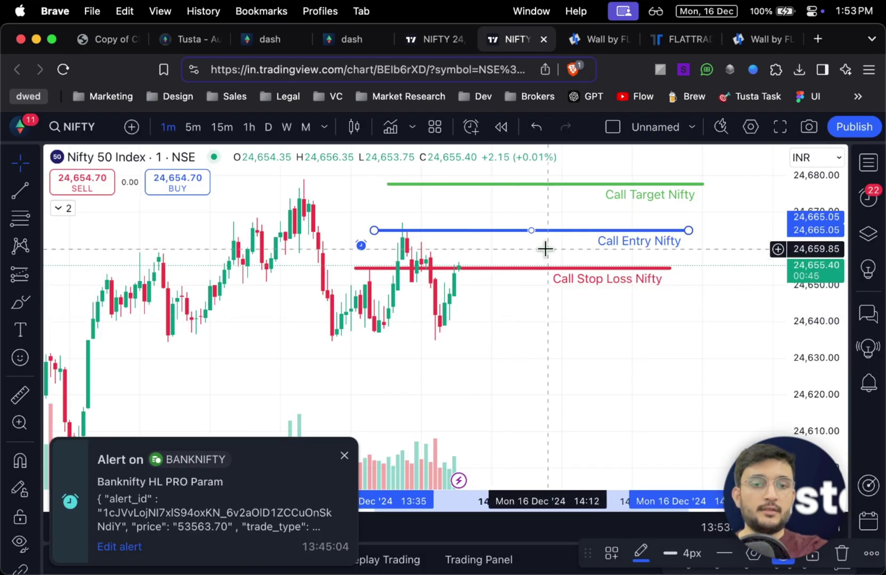
Step: Lift the Call Entry Nifty line to 24,667.15 and close the BANKNIFTY alert popup
{"action": "left_click_drag", "start_coordinate": [571, 231], "coordinate": [571, 225]}
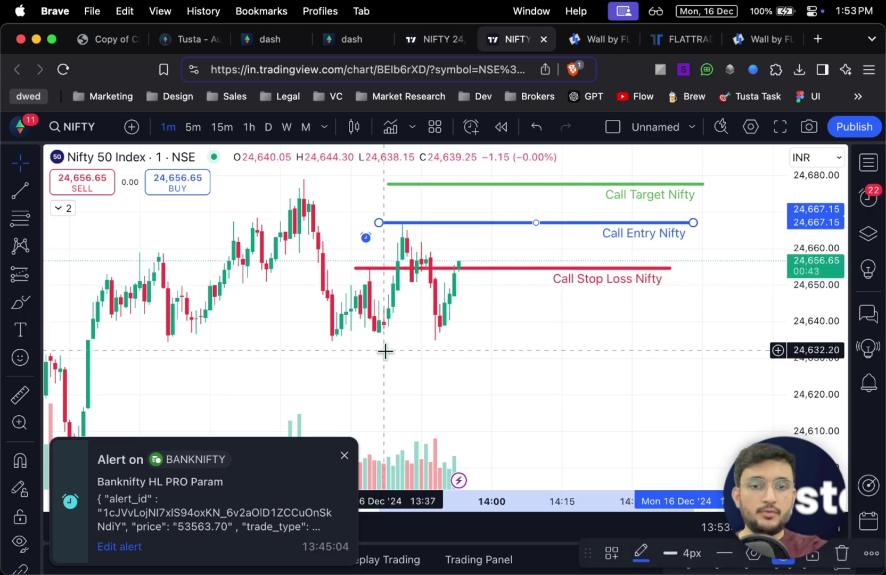
{"action": "left_click", "coordinate": [344, 456]}
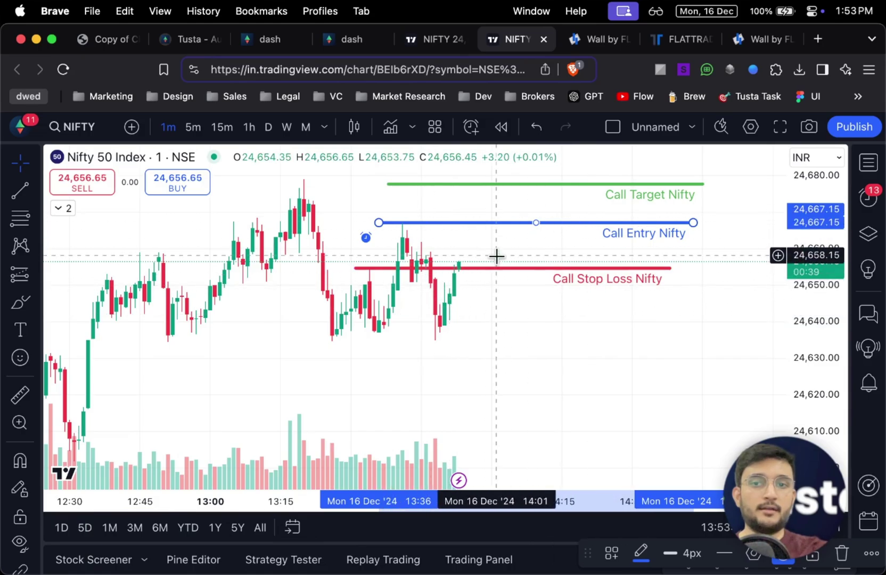
Step: Fill in a new strategy named Trendlines with type Options and broker Flat Trade
{"action": "left_click", "coordinate": [191, 38]}
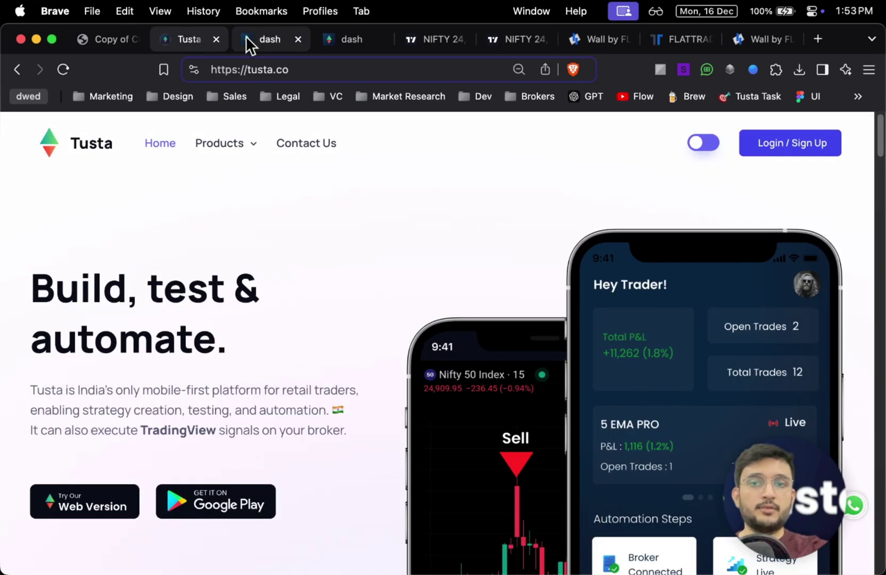
{"action": "left_click", "coordinate": [249, 38]}
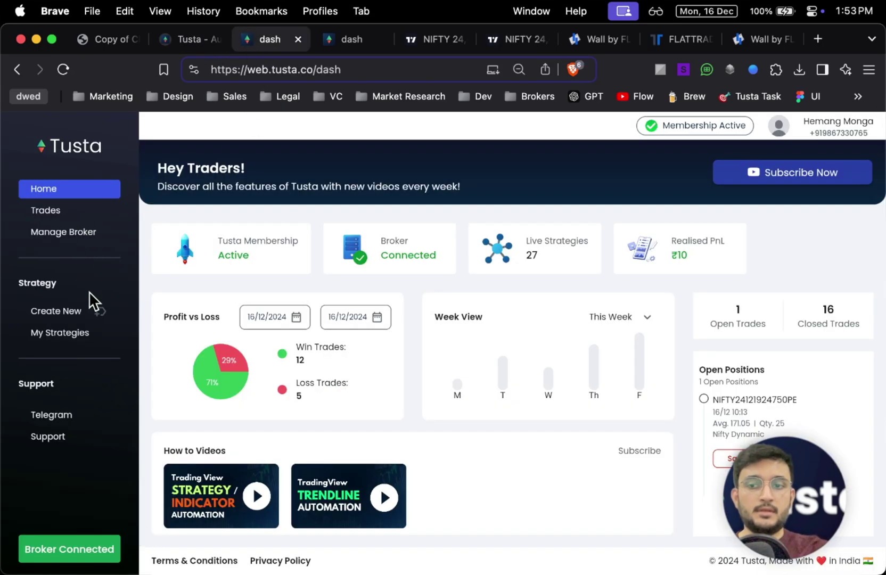
{"action": "left_click", "coordinate": [80, 311]}
{"action": "left_click", "coordinate": [187, 240]}
{"action": "type", "text": "Trendlines"}
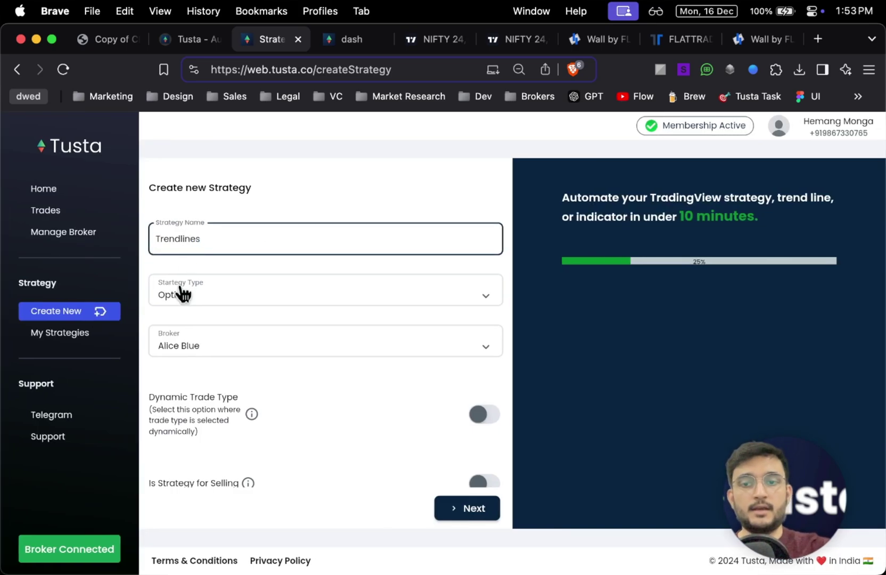
{"action": "left_click", "coordinate": [183, 293]}
{"action": "left_click", "coordinate": [205, 294]}
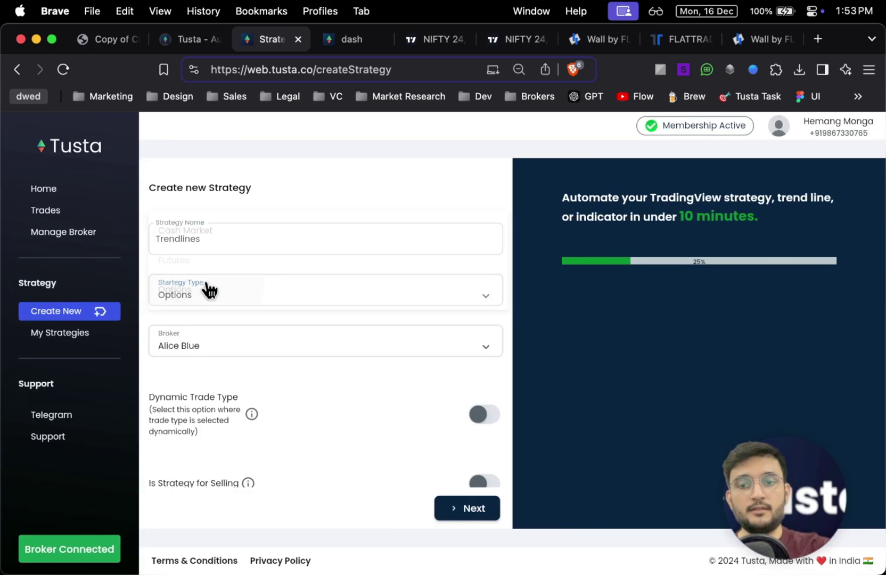
{"action": "left_click", "coordinate": [184, 354]}
{"action": "left_click", "coordinate": [205, 354]}
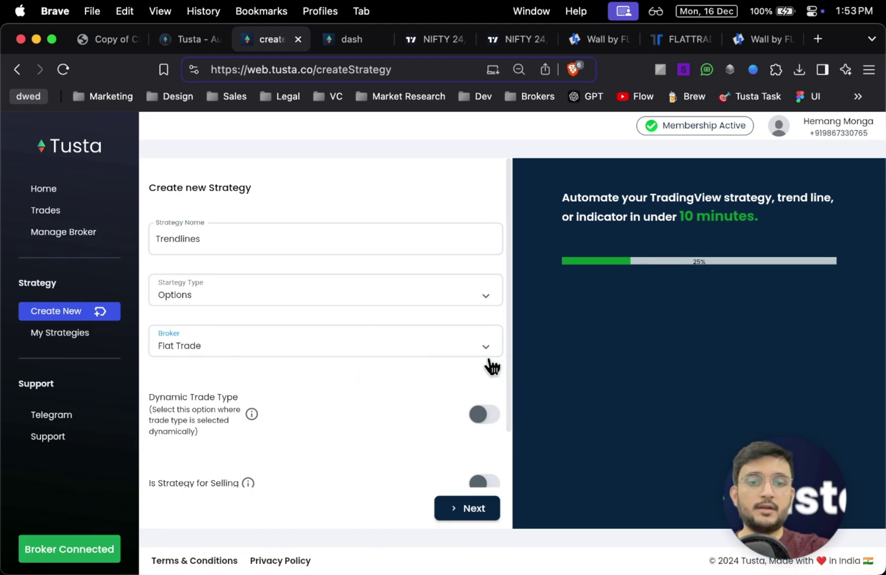
{"action": "left_click", "coordinate": [467, 508]}
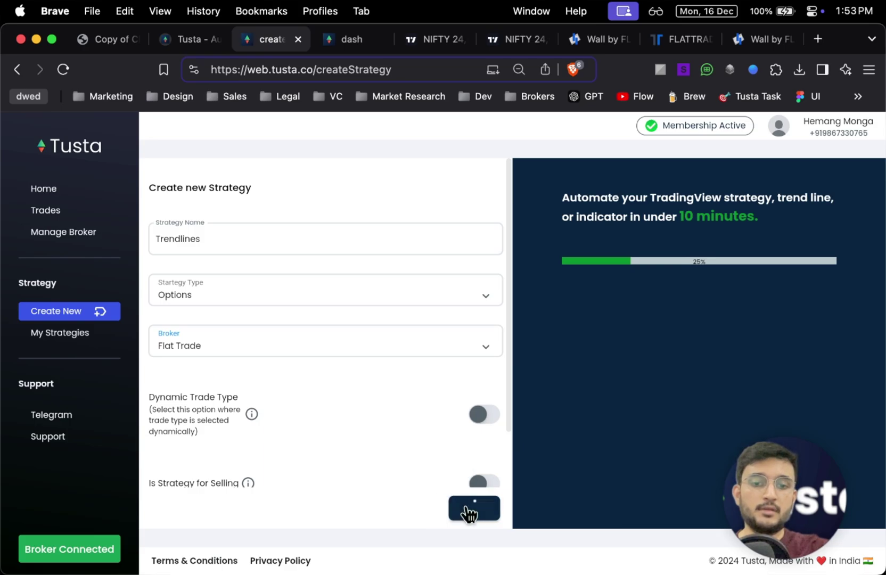
Step: Set Leg 1 to BUY NIFTY with Weekly Expiry and CALL direction
{"action": "left_click", "coordinate": [353, 215]}
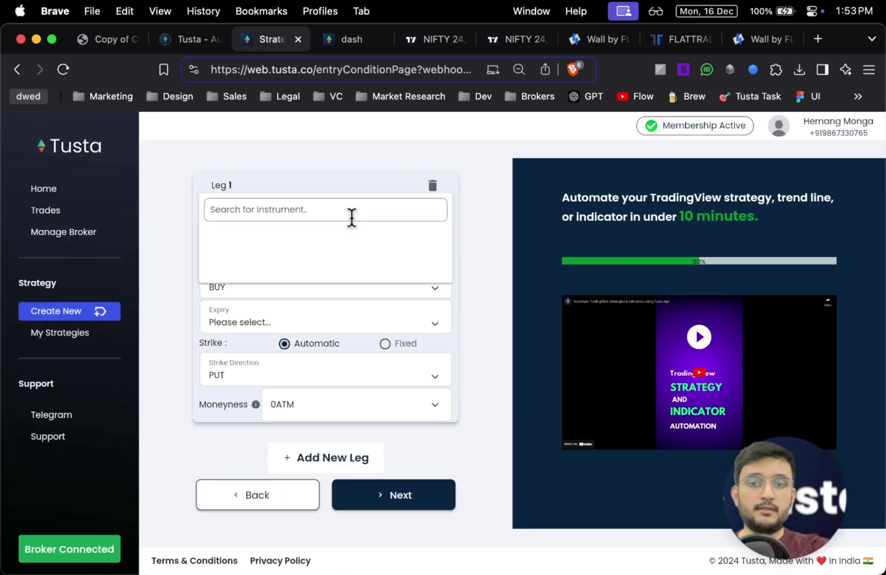
{"action": "left_click", "coordinate": [332, 269]}
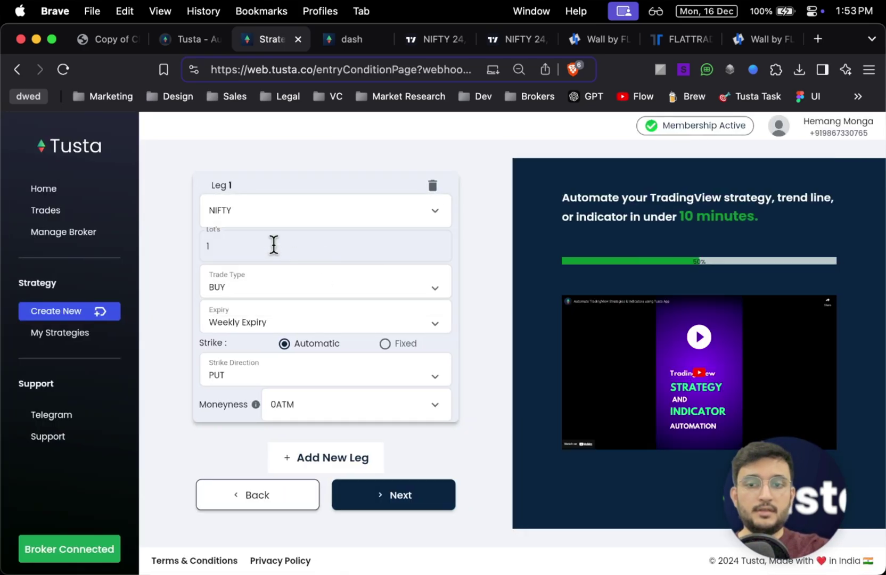
{"action": "left_click", "coordinate": [271, 293]}
{"action": "left_click", "coordinate": [267, 293]}
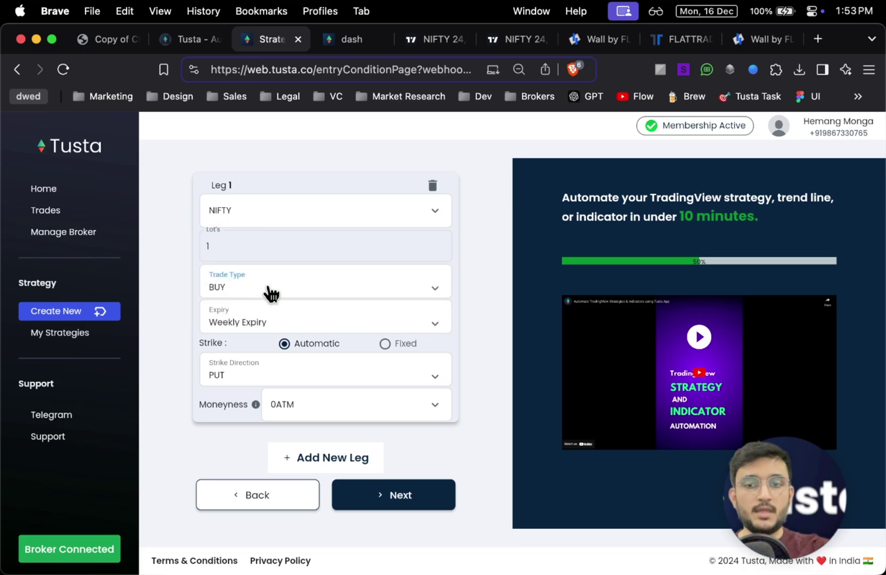
{"action": "left_click", "coordinate": [262, 324]}
{"action": "left_click", "coordinate": [262, 319]}
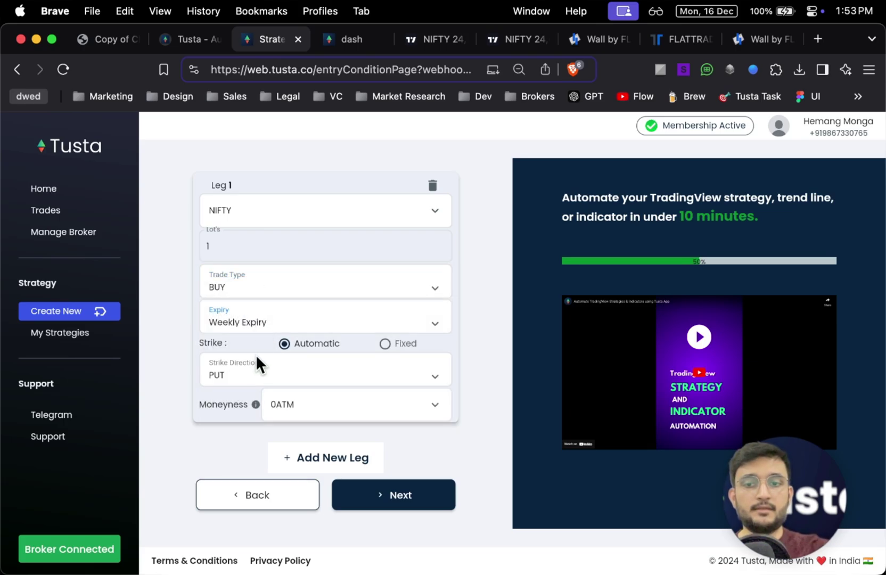
{"action": "left_click", "coordinate": [266, 376]}
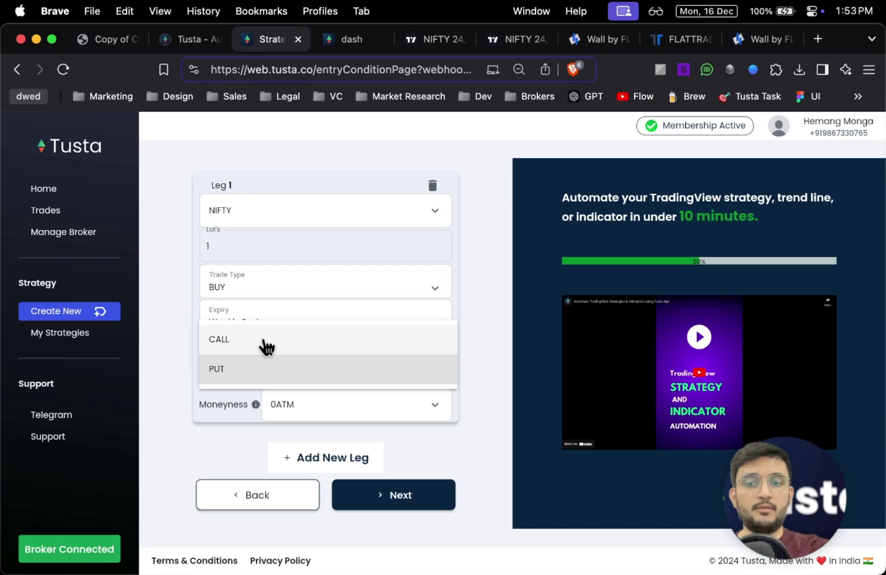
{"action": "left_click", "coordinate": [263, 343]}
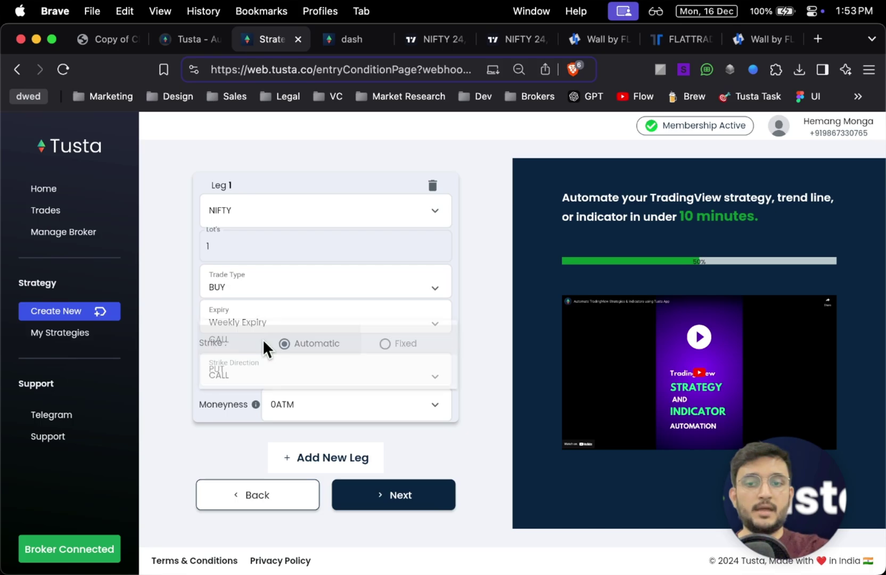
Step: Set the leg's strike to Automatic with 0 ATM moneyness
{"action": "left_click", "coordinate": [388, 346]}
{"action": "left_click", "coordinate": [317, 345]}
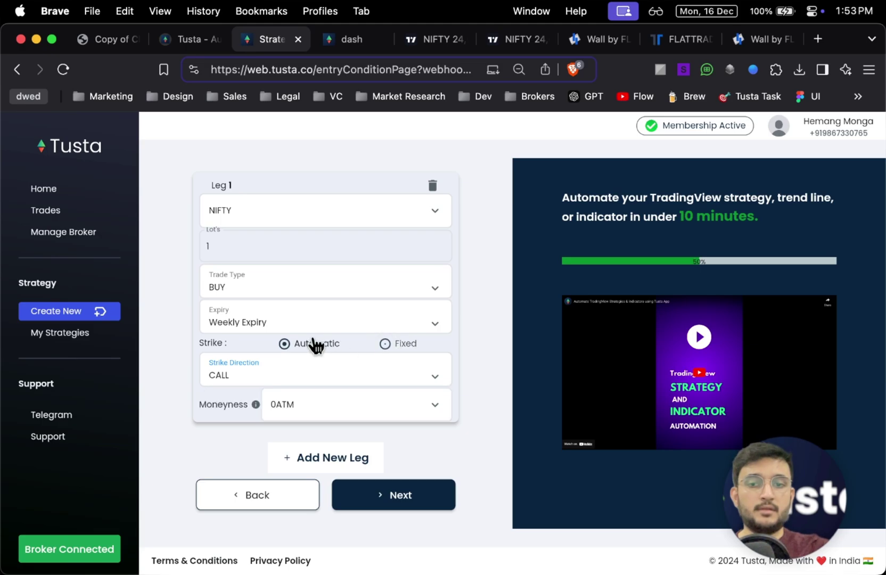
{"action": "left_click", "coordinate": [394, 346]}
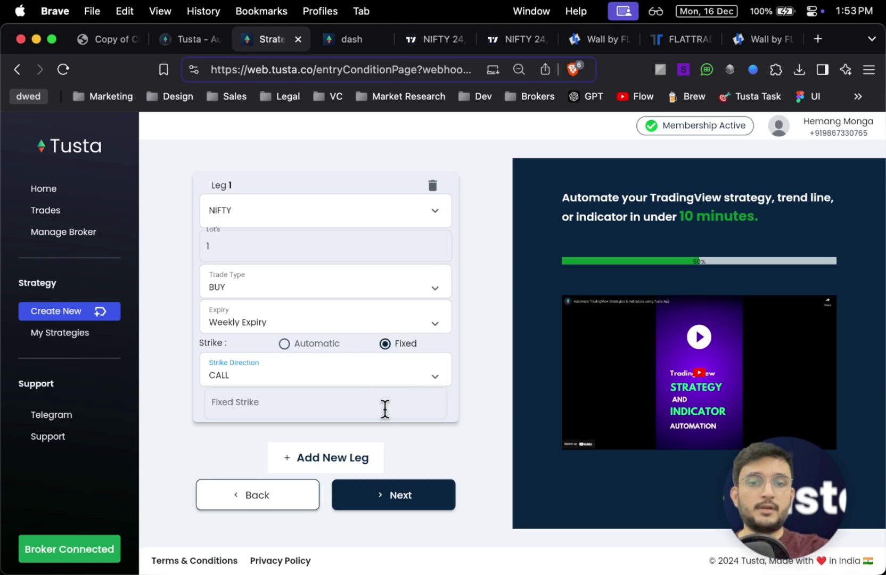
{"action": "left_click", "coordinate": [255, 402]}
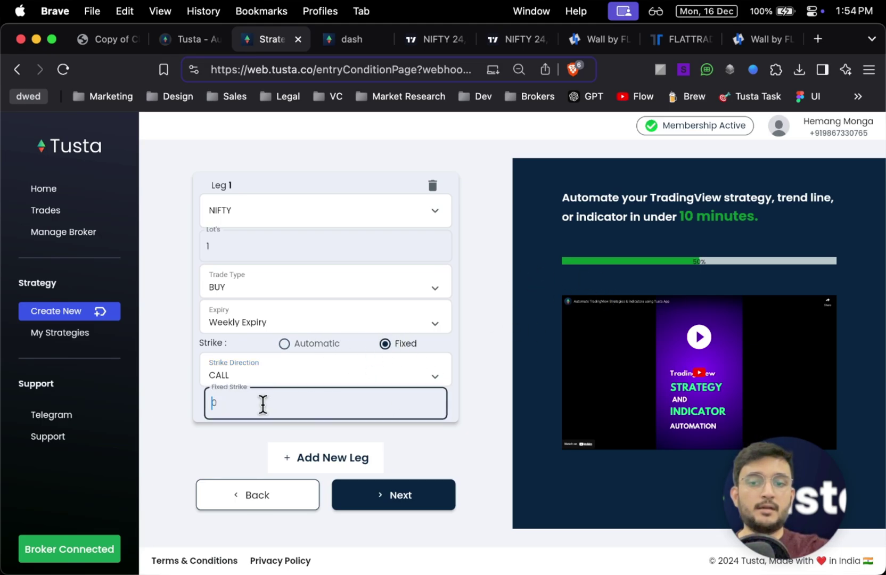
{"action": "left_click", "coordinate": [314, 344]}
{"action": "left_click", "coordinate": [350, 410]}
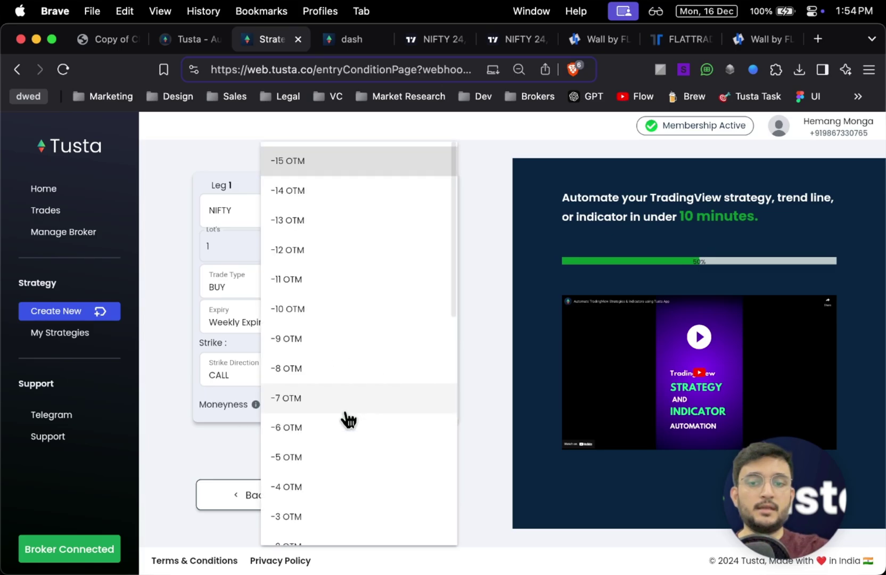
{"action": "scroll", "coordinate": [357, 426], "scroll_direction": "down", "scroll_amount": 4}
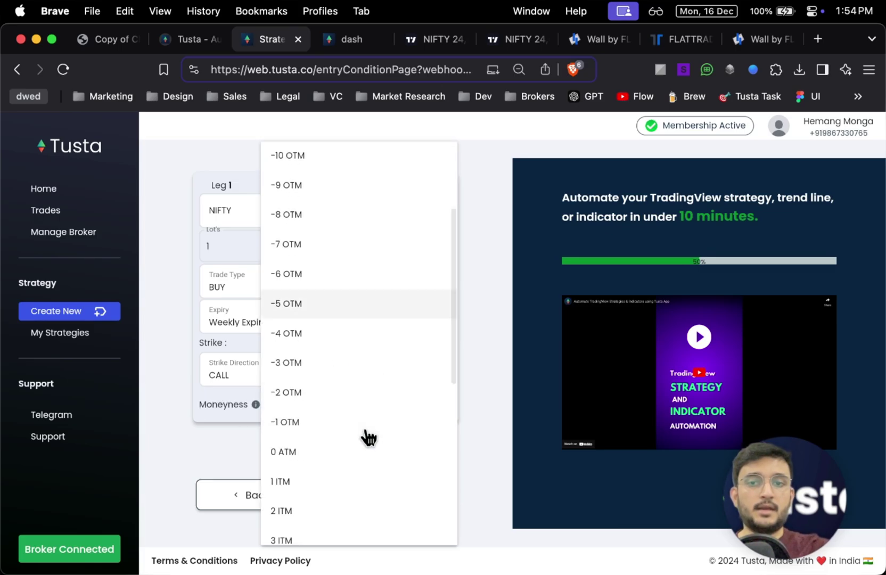
{"action": "left_click", "coordinate": [362, 322]}
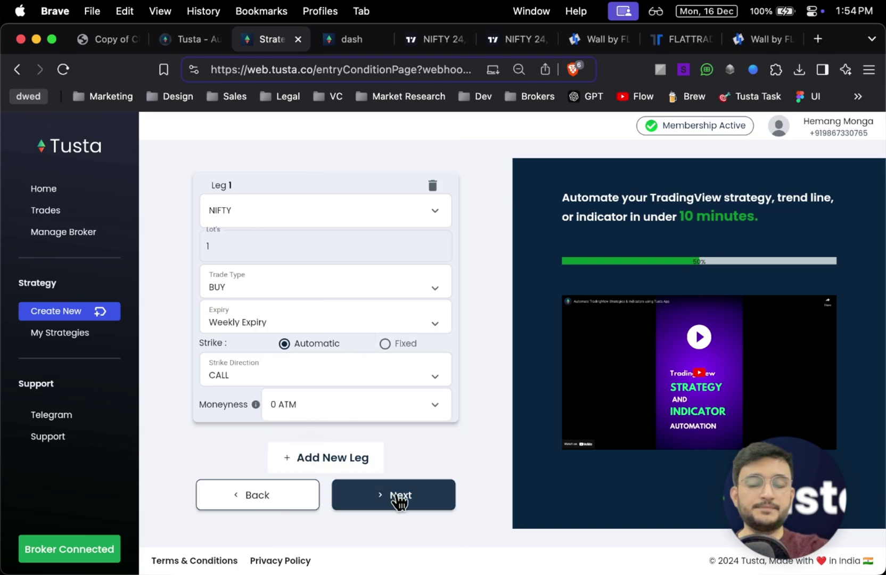
Step: Confirm the Trendlines strategy and copy its entry message
{"action": "left_click", "coordinate": [398, 500]}
{"action": "left_click", "coordinate": [396, 498]}
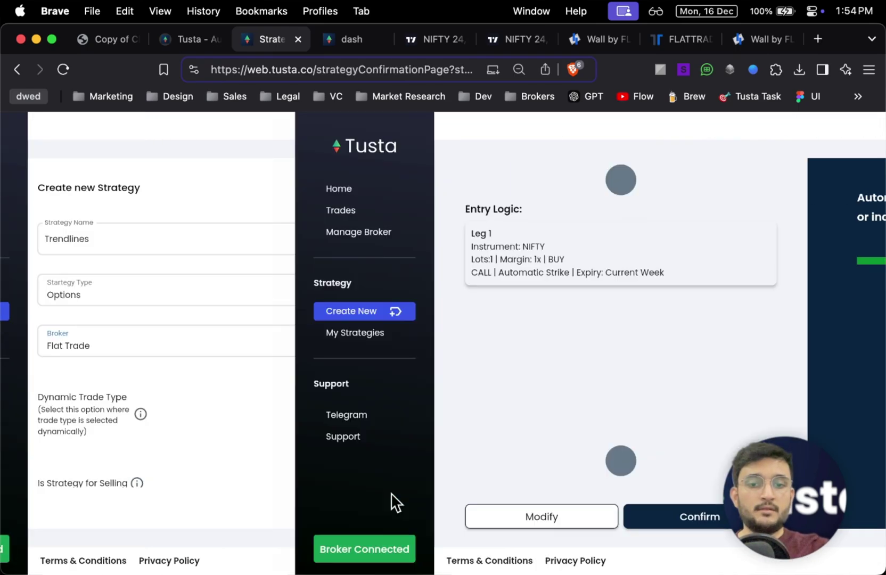
{"action": "left_click", "coordinate": [382, 515]}
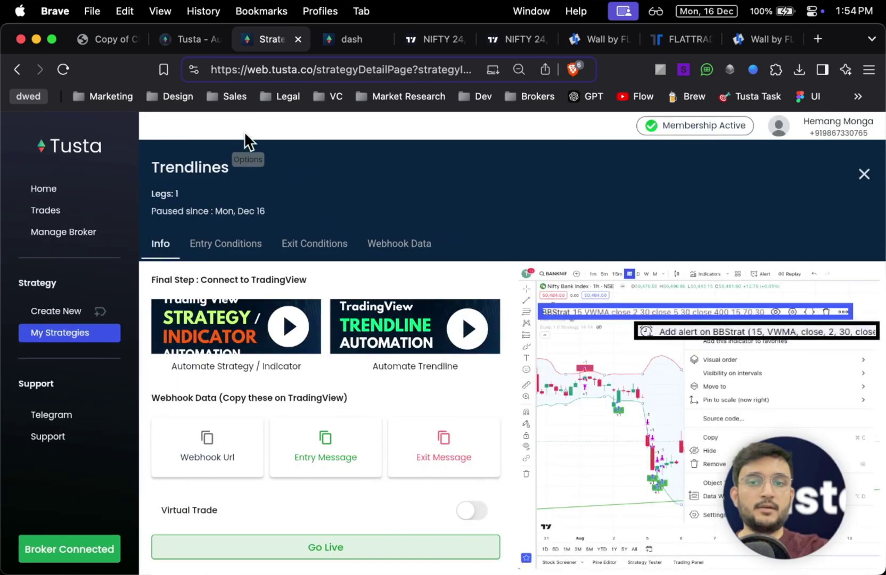
{"action": "left_click", "coordinate": [330, 452]}
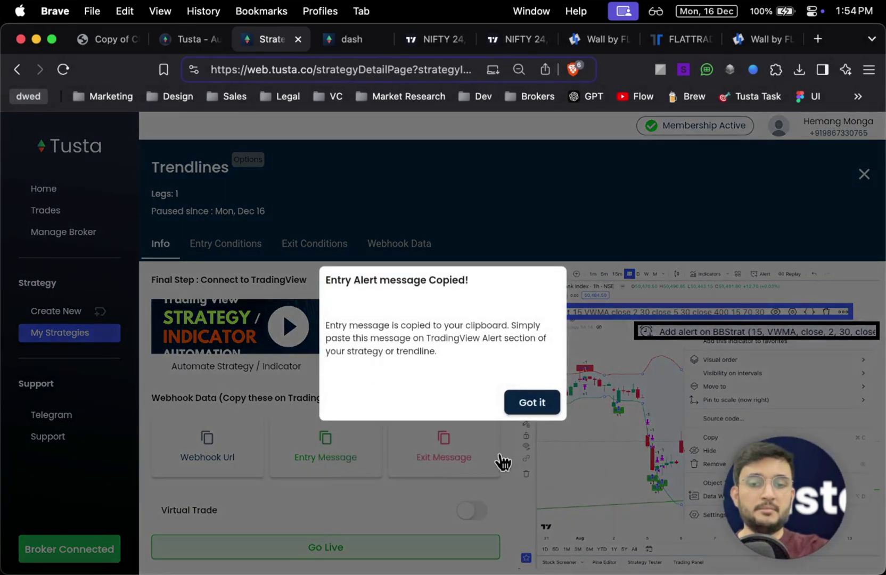
{"action": "left_click", "coordinate": [537, 404]}
{"action": "left_click", "coordinate": [468, 45]}
{"action": "left_click", "coordinate": [505, 47]}
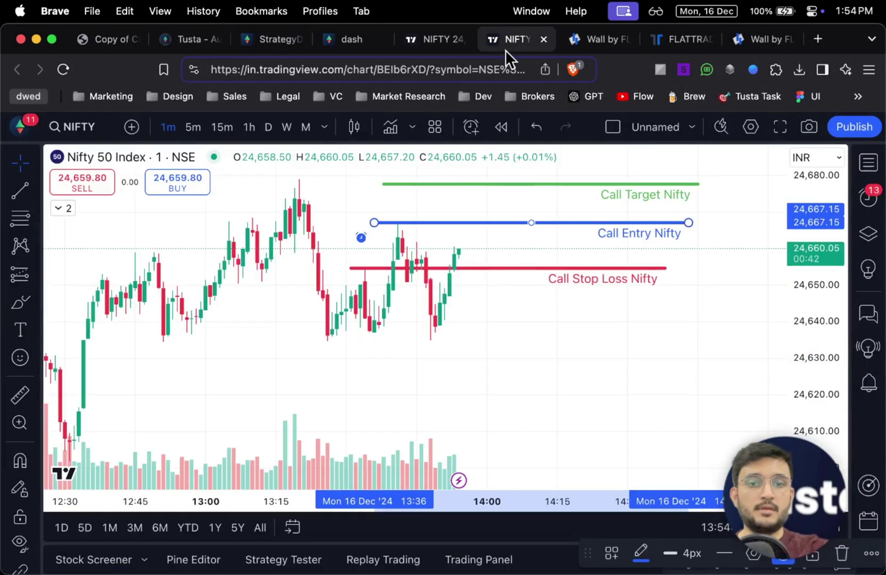
Step: Draw a trial trend line below the recent NIFTY candles, then delete it
{"action": "right_click", "coordinate": [592, 226]}
{"action": "mouse_move", "coordinate": [592, 225]}
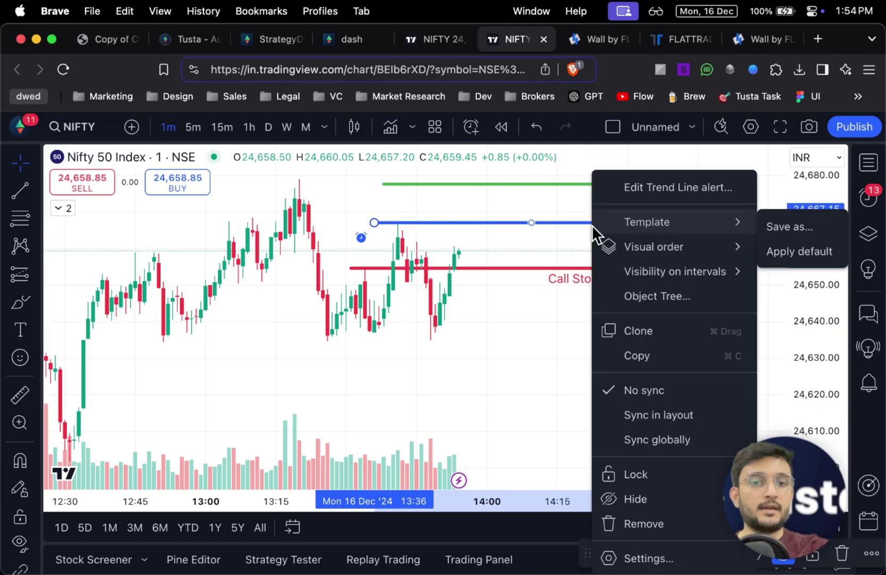
{"action": "left_click", "coordinate": [469, 232]}
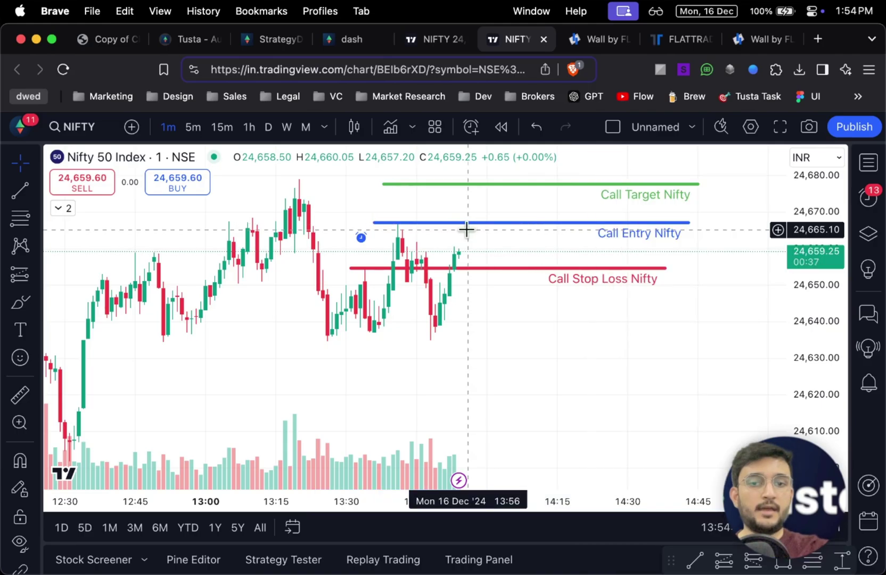
{"action": "left_click", "coordinate": [21, 191]}
{"action": "left_click", "coordinate": [346, 341]}
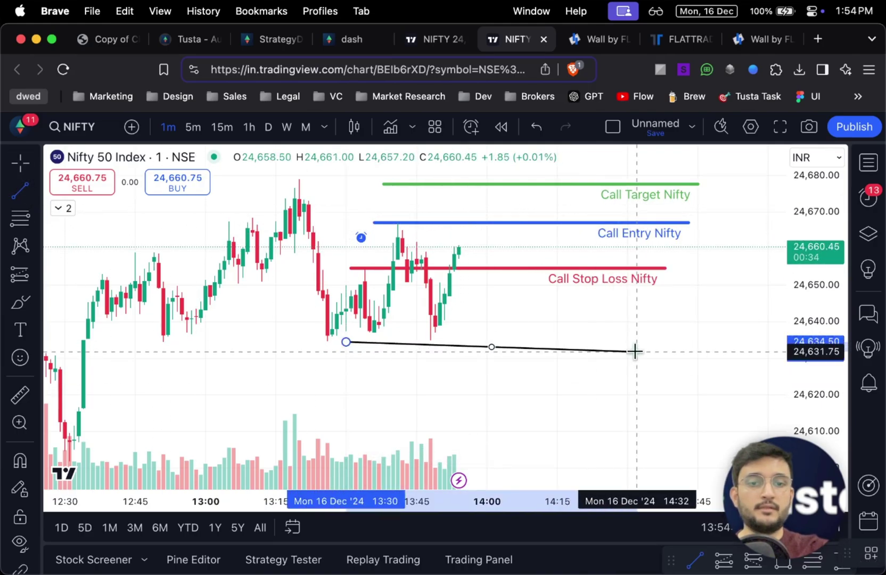
{"action": "left_click", "coordinate": [586, 331]}
{"action": "key", "text": "Delete"}
Step: Edit the Call Entry line's alert, replacing its message with the pasted Tusta entry message
{"action": "left_click", "coordinate": [494, 223]}
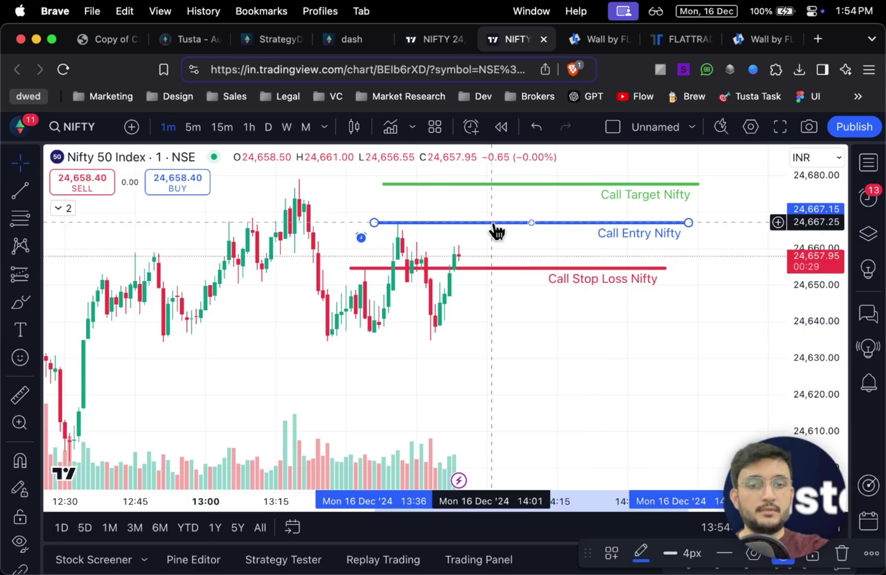
{"action": "right_click", "coordinate": [495, 230]}
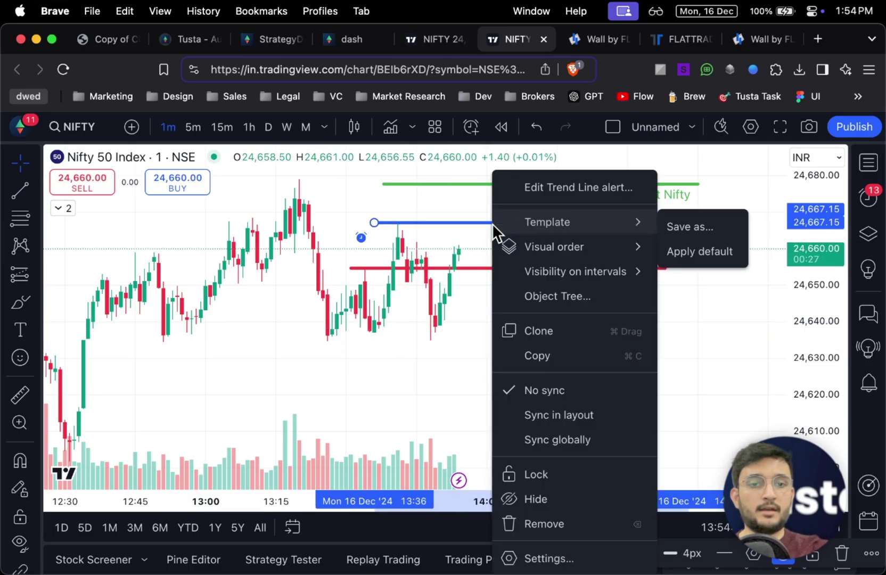
{"action": "mouse_move", "coordinate": [647, 222]}
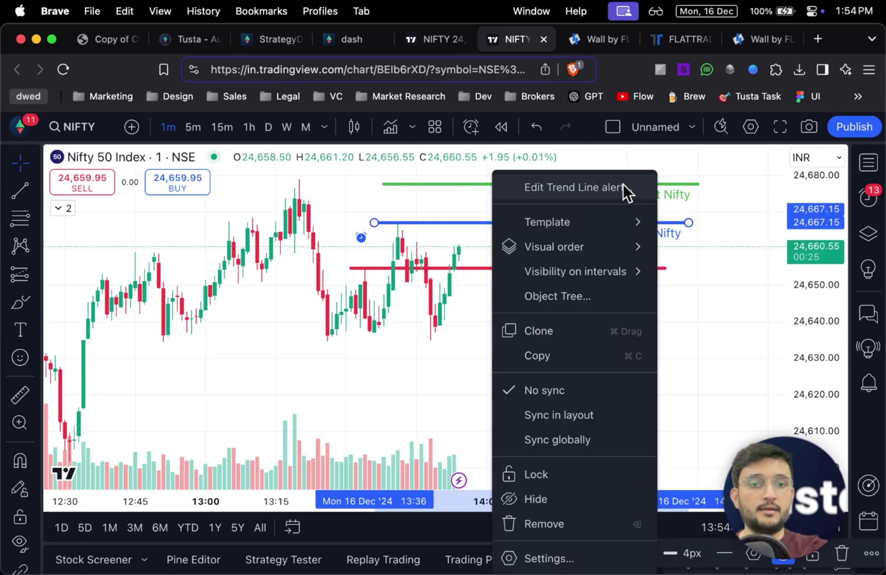
{"action": "left_click", "coordinate": [625, 192]}
{"action": "scroll", "coordinate": [464, 384], "scroll_direction": "down", "scroll_amount": 5}
{"action": "double_click", "coordinate": [460, 407]}
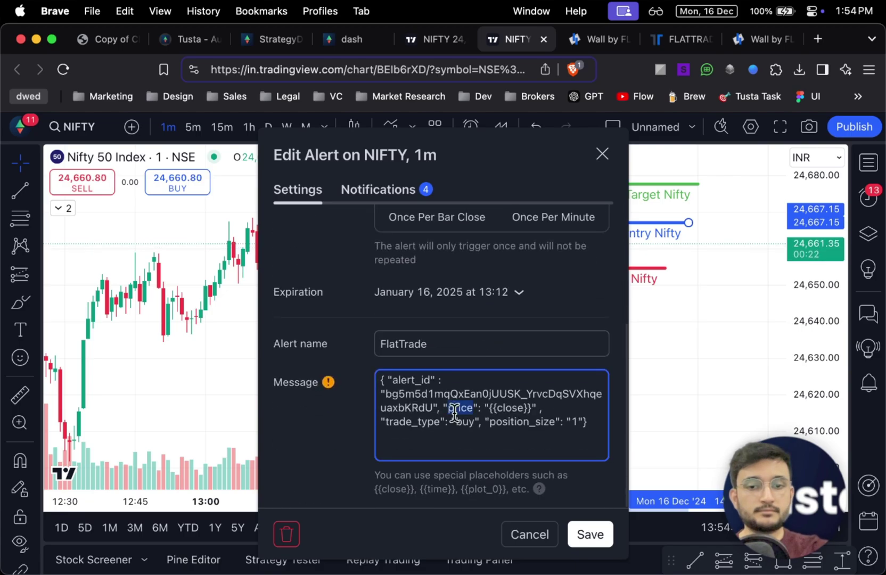
{"action": "key", "text": "super+a"}
{"action": "key", "text": "super+v"}
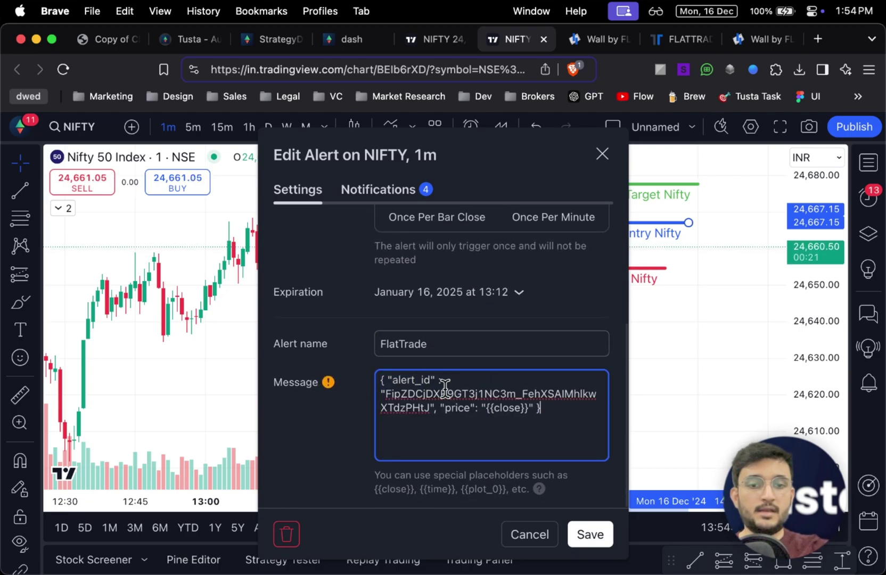
{"action": "scroll", "coordinate": [480, 309], "scroll_direction": "up", "scroll_amount": 4}
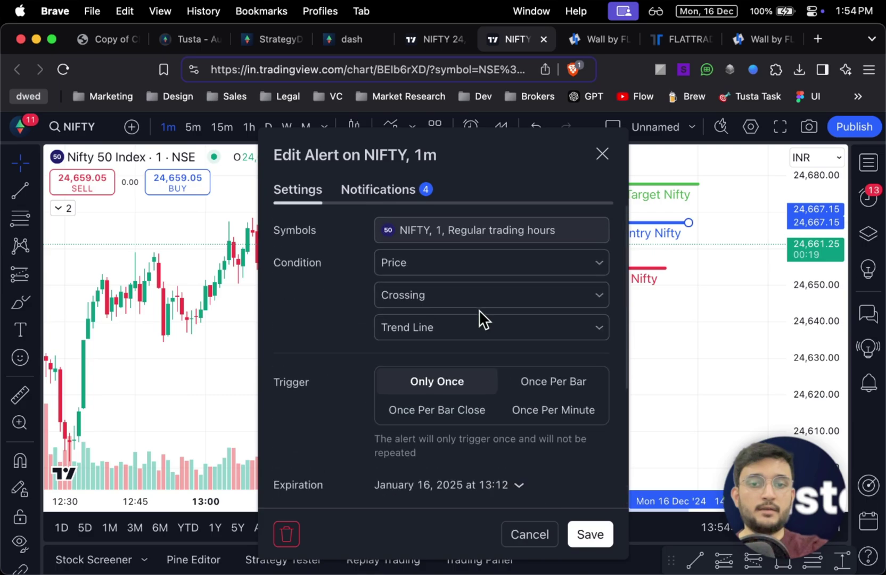
{"action": "scroll", "coordinate": [479, 339], "scroll_direction": "down", "scroll_amount": 4}
{"action": "left_click", "coordinate": [368, 198]}
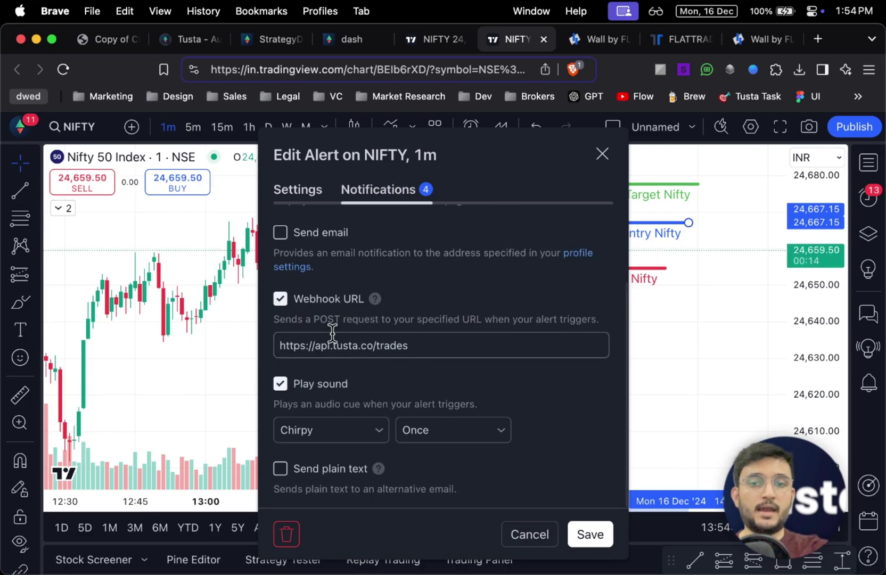
Step: Save the edited Call Entry alert with its Tusta webhook
{"action": "left_click", "coordinate": [275, 36]}
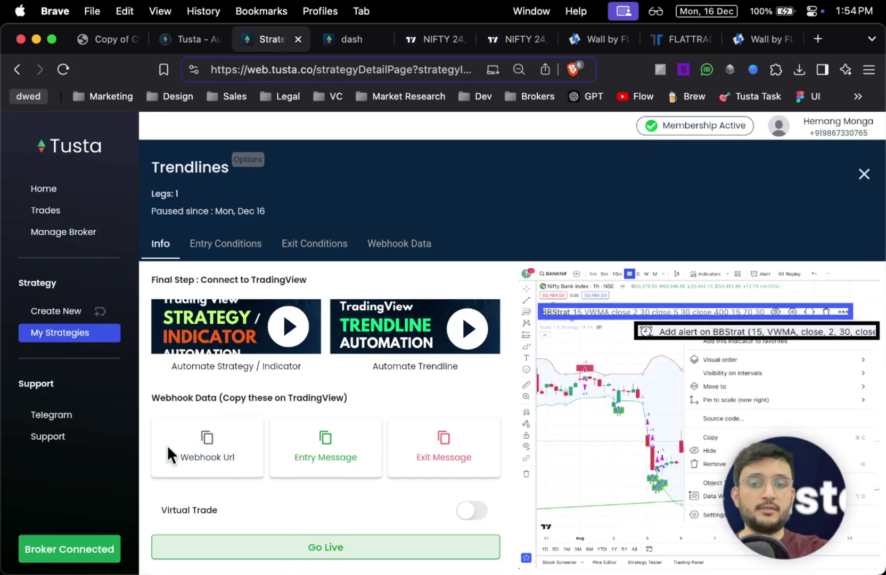
{"action": "left_click", "coordinate": [439, 39]}
{"action": "left_click", "coordinate": [515, 42]}
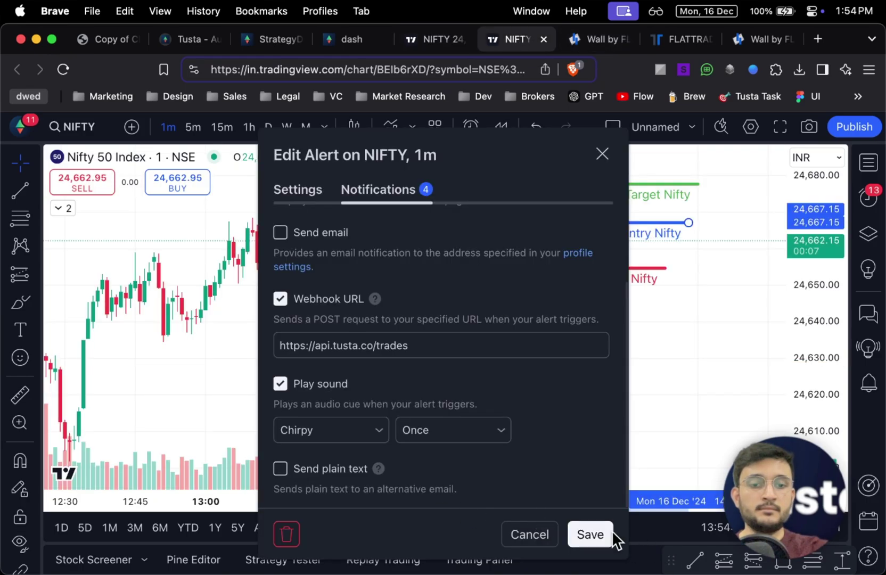
{"action": "left_click", "coordinate": [590, 534]}
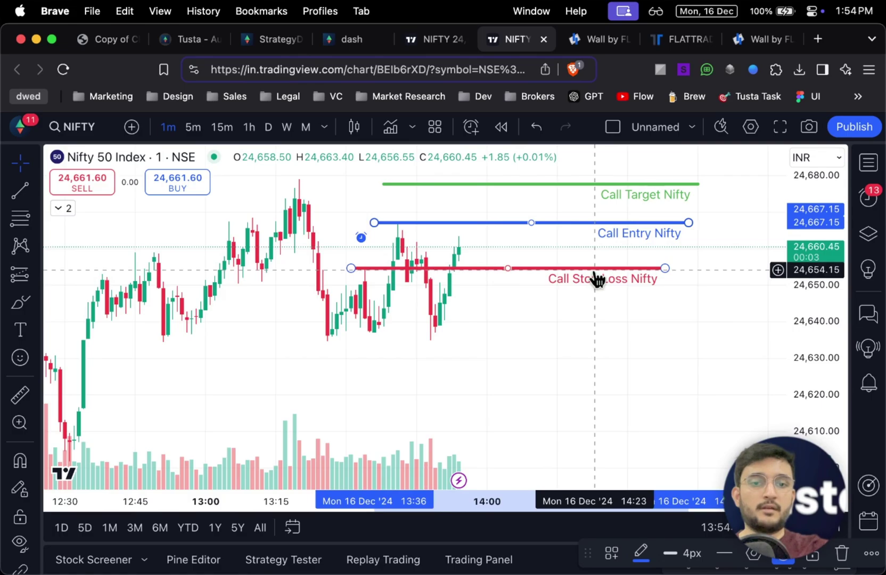
Step: Copy the Trendlines strategy's exit message in Tusta
{"action": "left_click", "coordinate": [257, 40]}
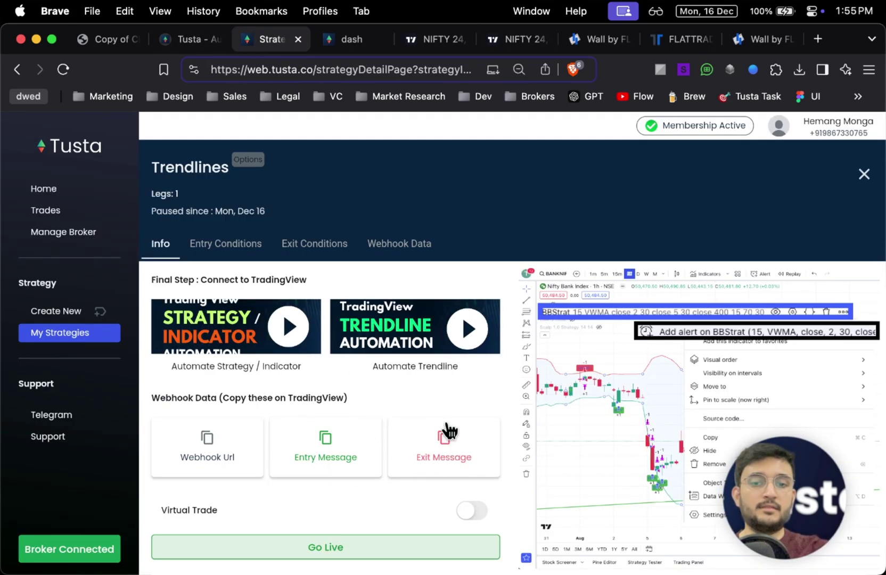
{"action": "left_click", "coordinate": [450, 453]}
{"action": "left_click", "coordinate": [524, 404]}
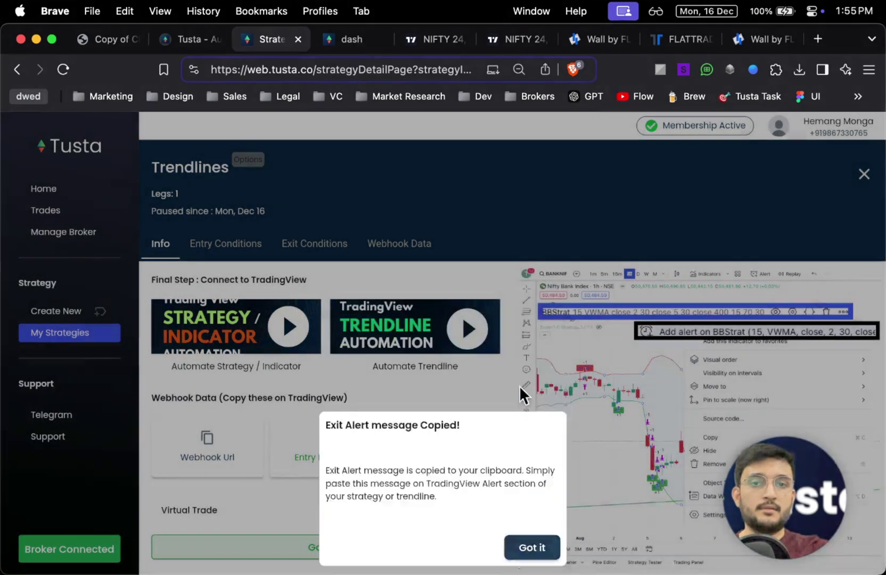
{"action": "left_click", "coordinate": [494, 36]}
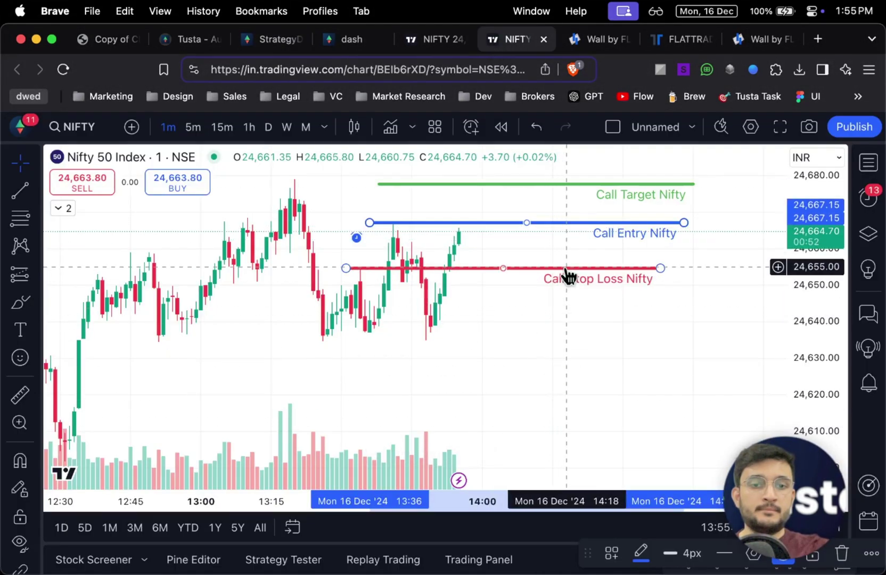
Step: Create a 'Stop Loss' alert on the red Call Stop Loss Nifty line using the pasted exit message
{"action": "right_click", "coordinate": [570, 268]}
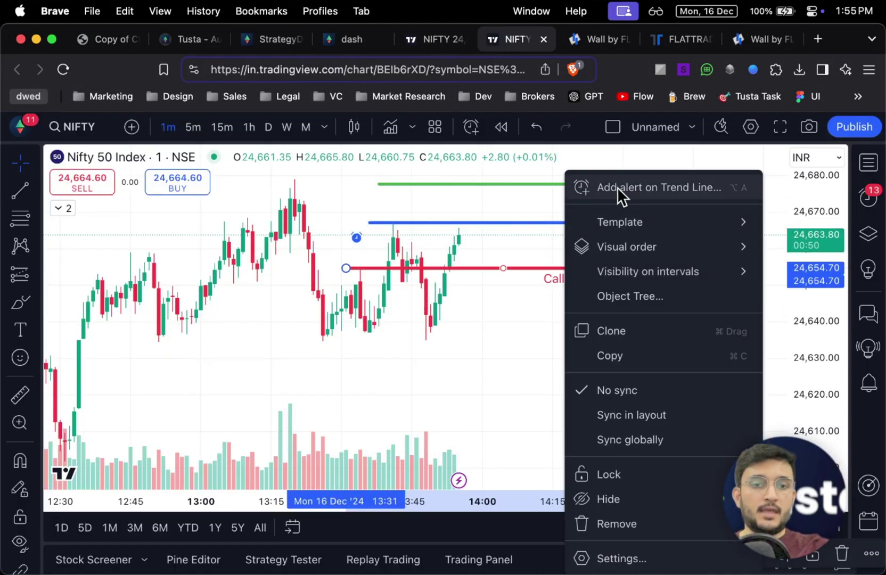
{"action": "left_click", "coordinate": [578, 281]}
{"action": "right_click", "coordinate": [579, 279]}
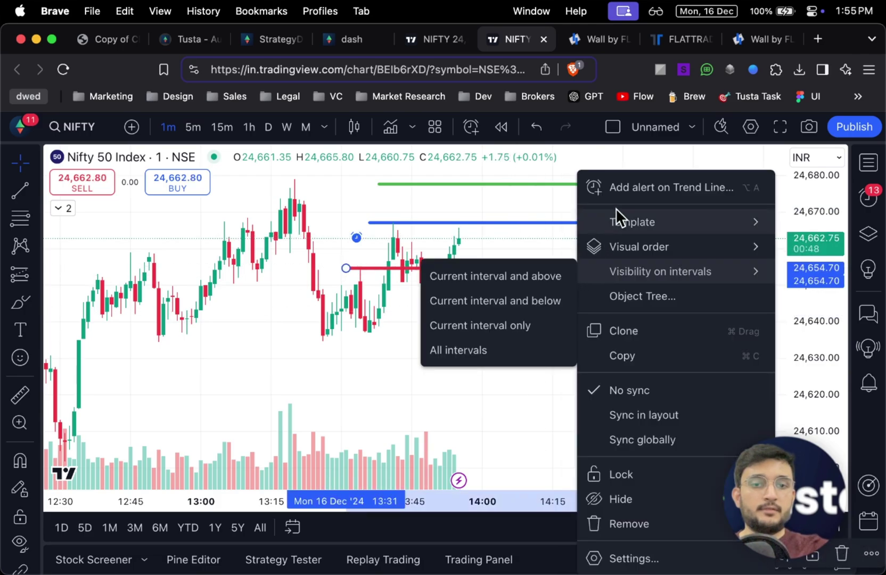
{"action": "left_click", "coordinate": [628, 187]}
{"action": "scroll", "coordinate": [481, 468], "scroll_direction": "down", "scroll_amount": 5}
{"action": "double_click", "coordinate": [485, 425]}
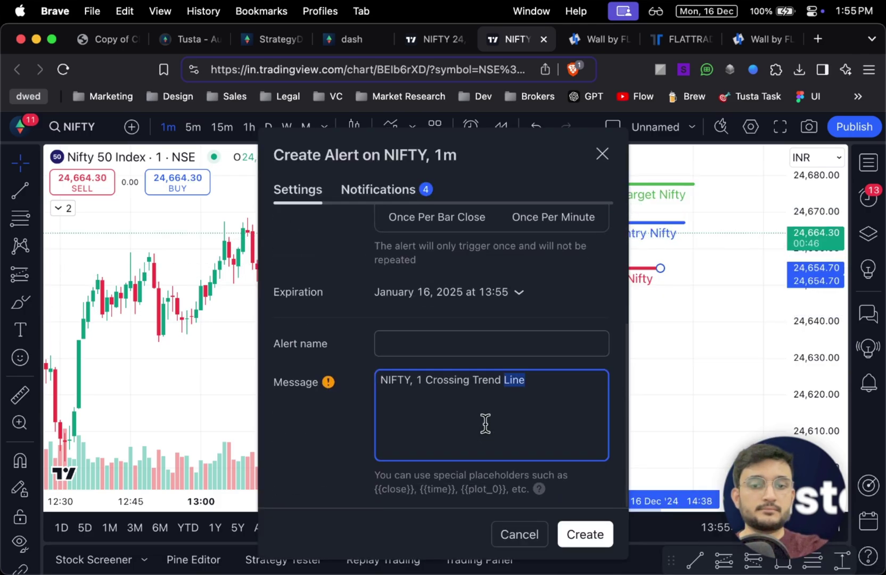
{"action": "key", "text": "super+a"}
{"action": "key", "text": "super+v"}
{"action": "left_click", "coordinate": [438, 342]}
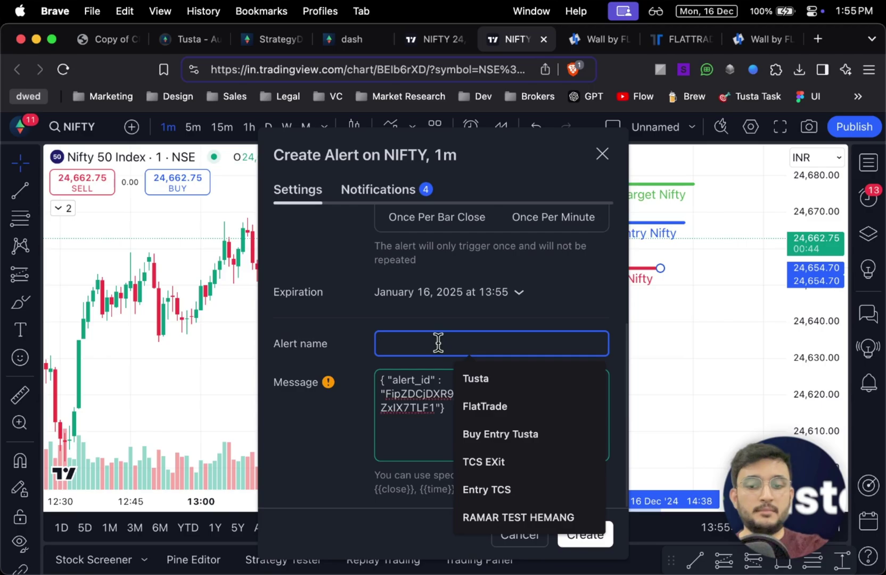
{"action": "type", "text": "Stop Loss"}
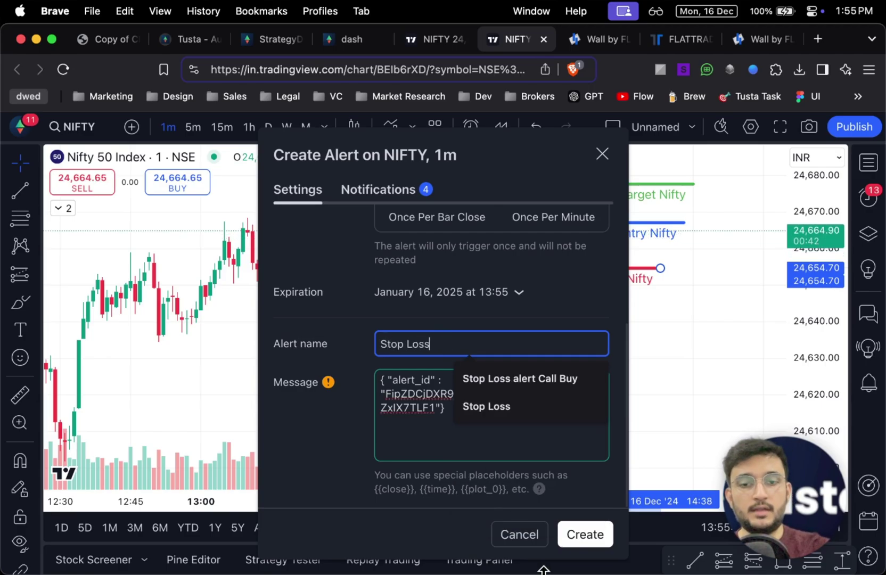
{"action": "left_click", "coordinate": [569, 534]}
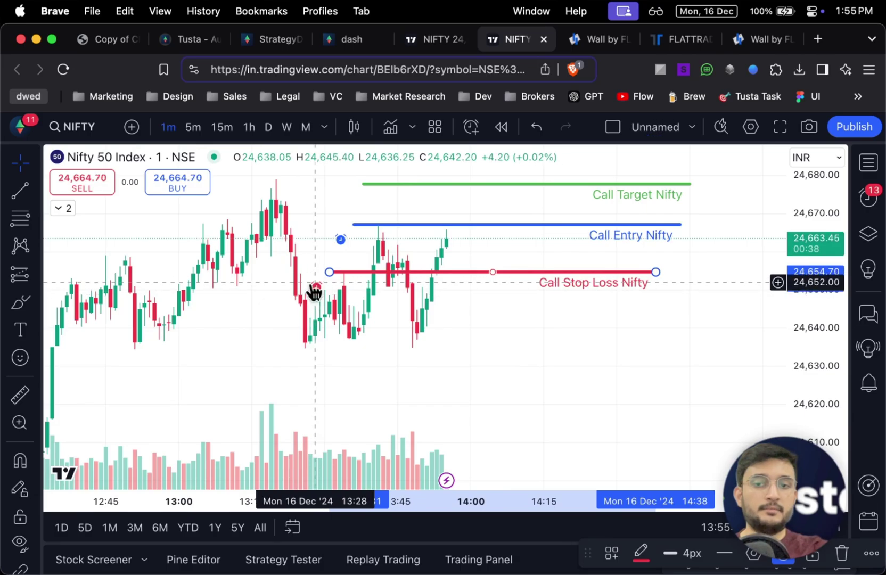
Step: Pan the chart and drag the Call Entry Nifty line down to 24,658.75, firing its alert
{"action": "left_click", "coordinate": [422, 336]}
{"action": "left_click_drag", "start_coordinate": [423, 335], "coordinate": [421, 382]}
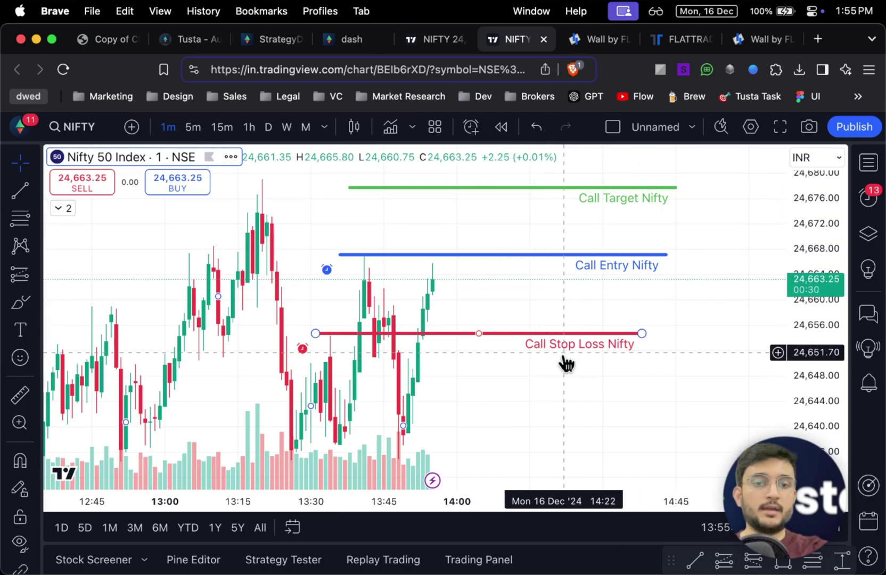
{"action": "left_click_drag", "start_coordinate": [511, 257], "coordinate": [520, 247]}
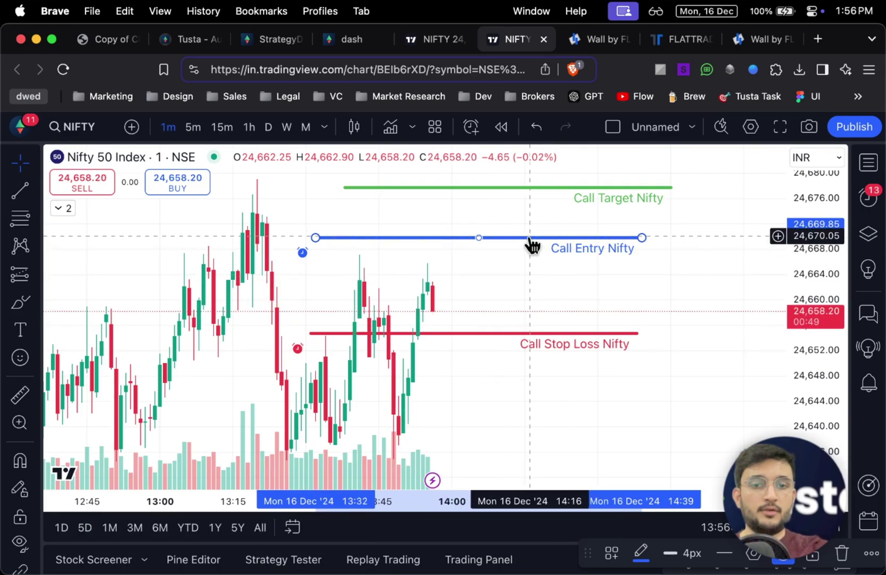
{"action": "left_click_drag", "start_coordinate": [530, 243], "coordinate": [536, 309]}
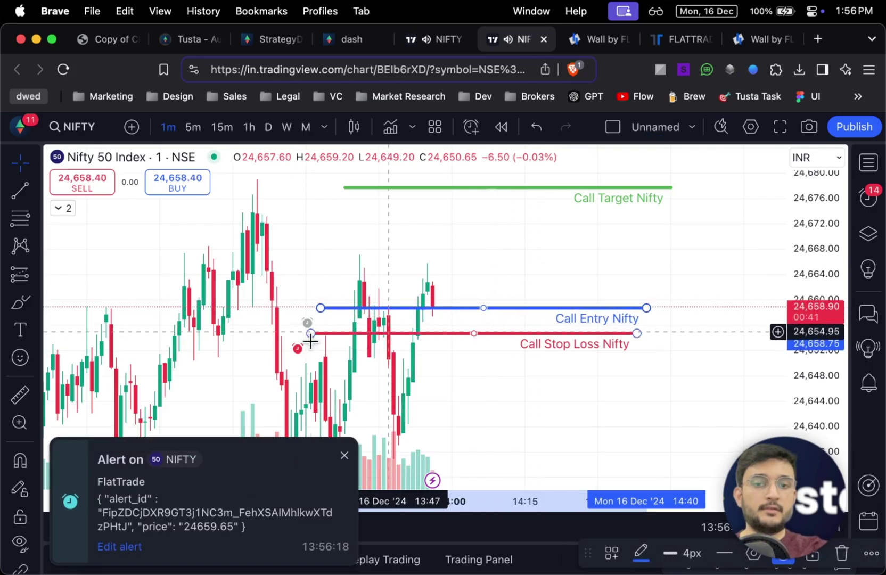
Step: Check Tusta Trades for the open virtual buy of 25 NIFTY 24650 CE
{"action": "left_click", "coordinate": [420, 46]}
{"action": "left_click", "coordinate": [350, 46]}
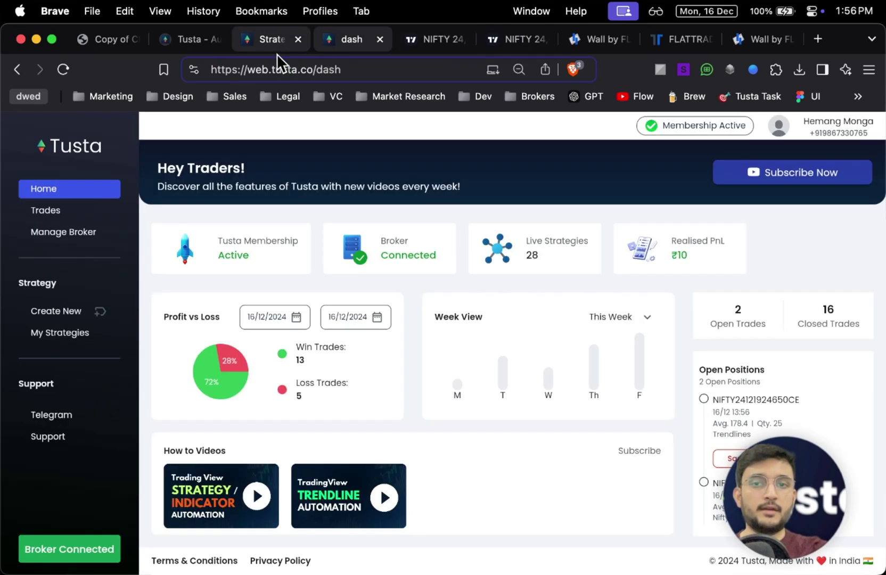
{"action": "left_click", "coordinate": [83, 211]}
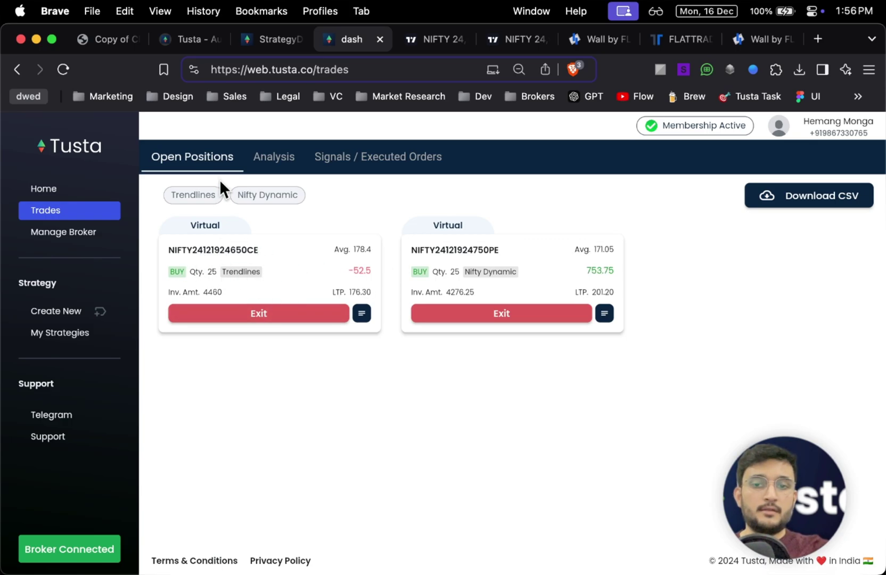
Step: Raise the Call Stop Loss Nifty line to about 24,657.05, at the current price
{"action": "left_click", "coordinate": [428, 49]}
{"action": "left_click", "coordinate": [512, 45]}
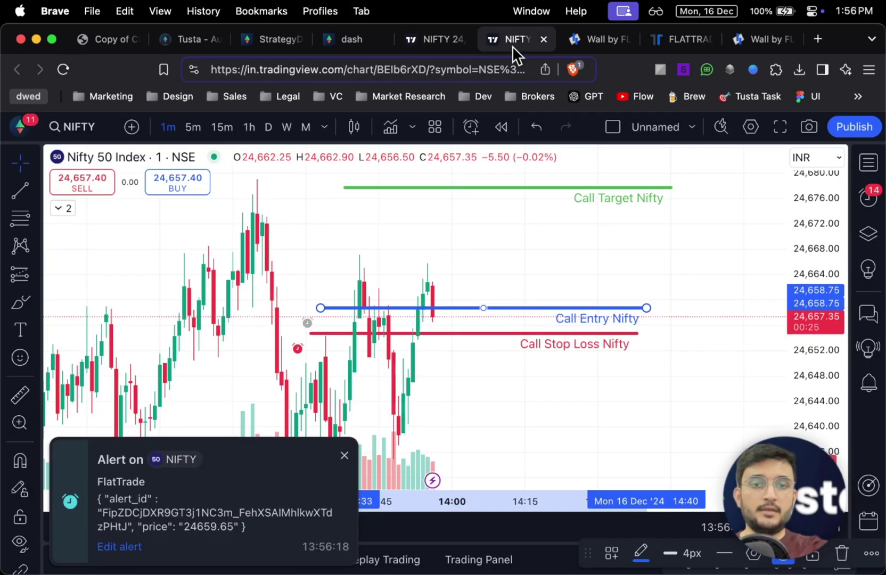
{"action": "left_click_drag", "start_coordinate": [499, 342], "coordinate": [502, 321]}
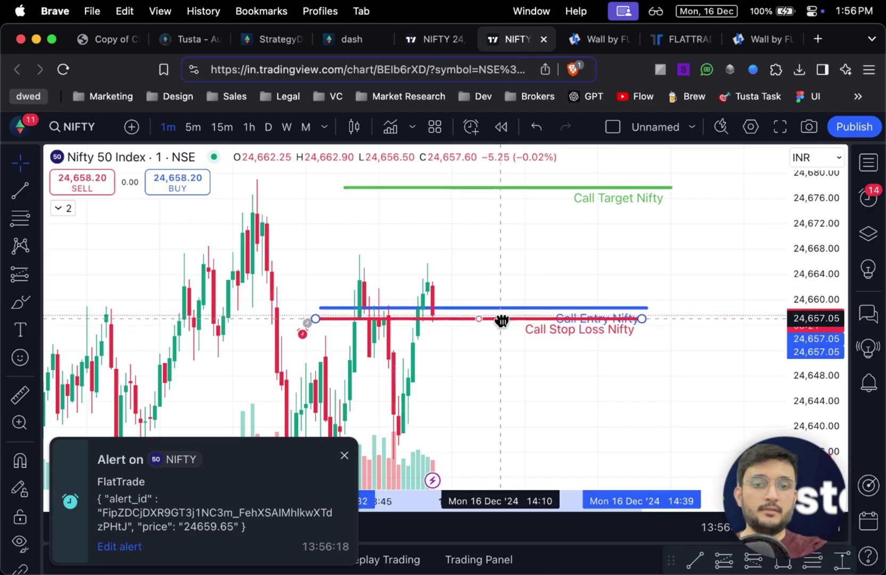
Step: Open the Trendlines NIFTY 24650 CE trade's P&L in Analysis, showing a -42.5 loss
{"action": "left_click", "coordinate": [334, 42]}
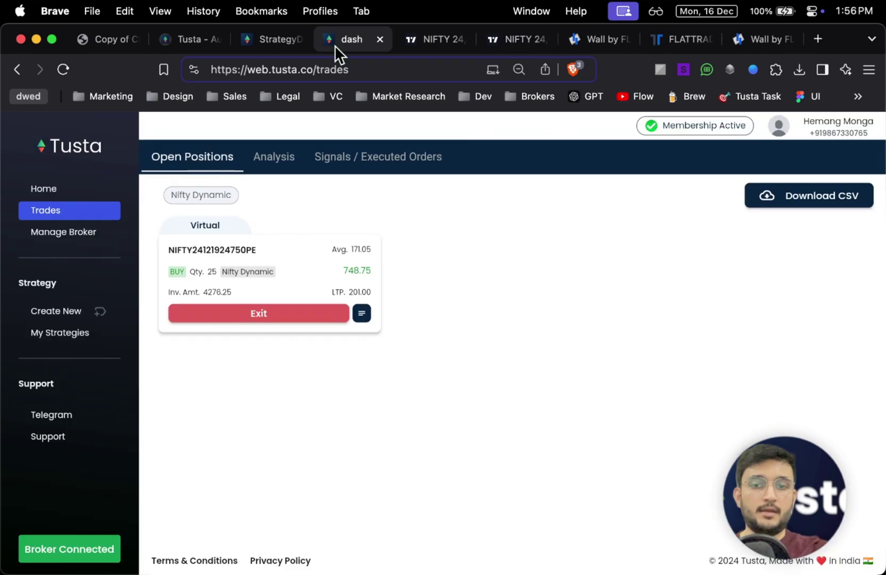
{"action": "left_click", "coordinate": [285, 159]}
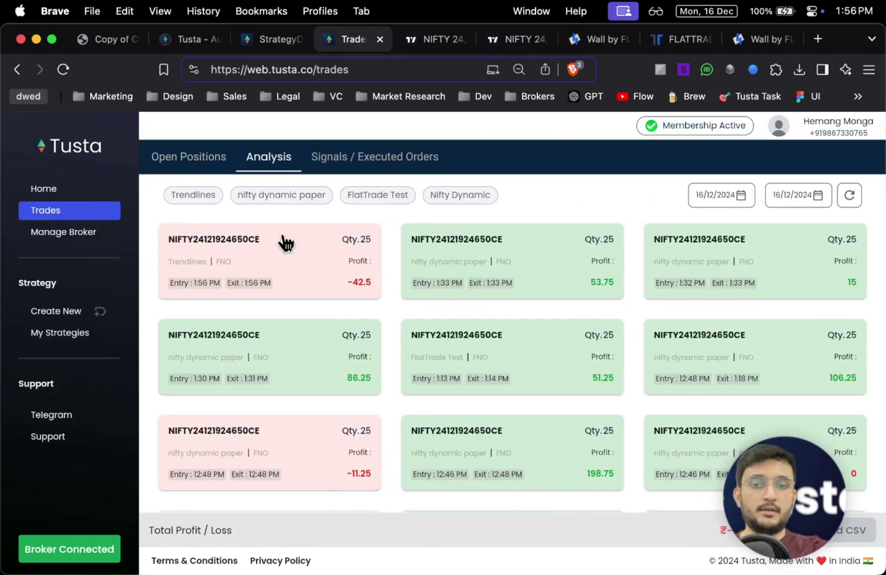
{"action": "left_click", "coordinate": [332, 265]}
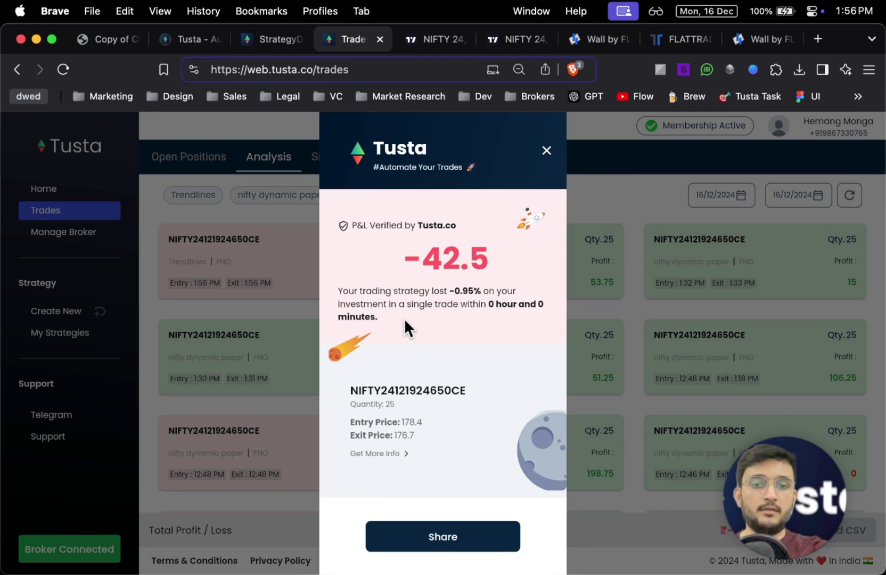
{"action": "left_click", "coordinate": [546, 151]}
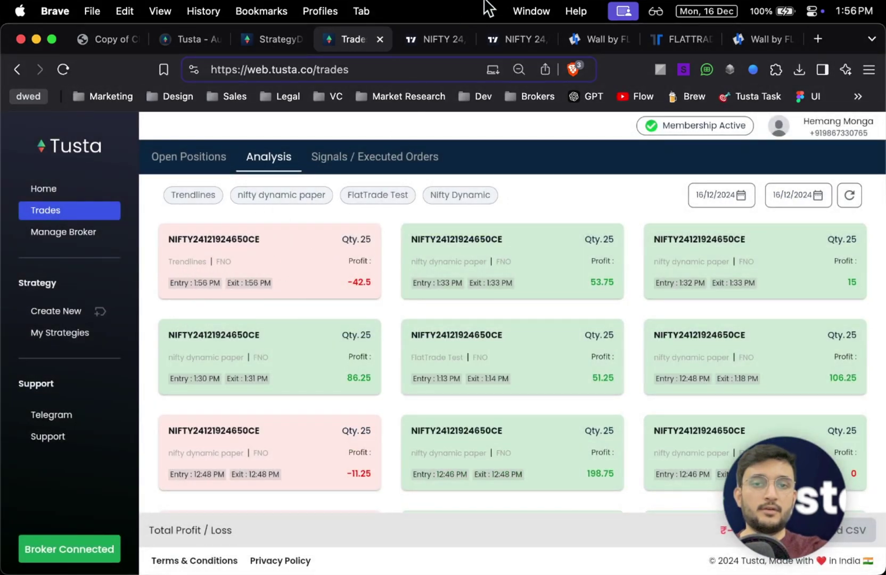
{"action": "left_click", "coordinate": [497, 35]}
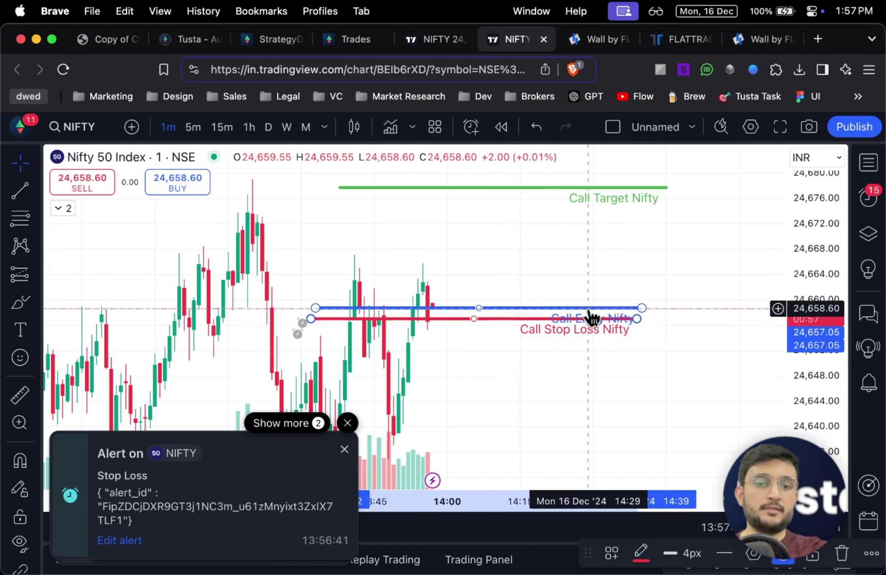
Step: Raise the Call Entry Nifty line above the price and display the TradingView-Tusta-FlatTrade diagram
{"action": "left_click_drag", "start_coordinate": [536, 307], "coordinate": [545, 256]}
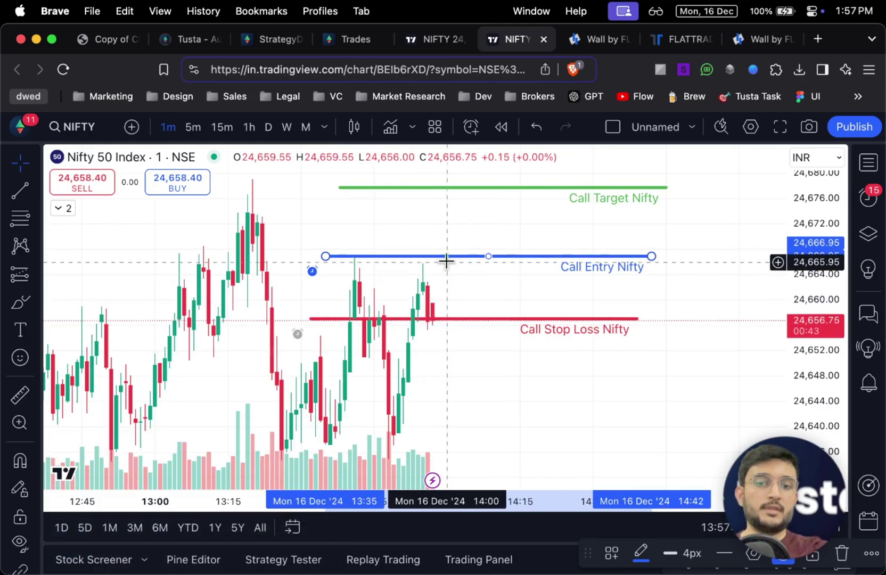
{"action": "left_click", "coordinate": [118, 42]}
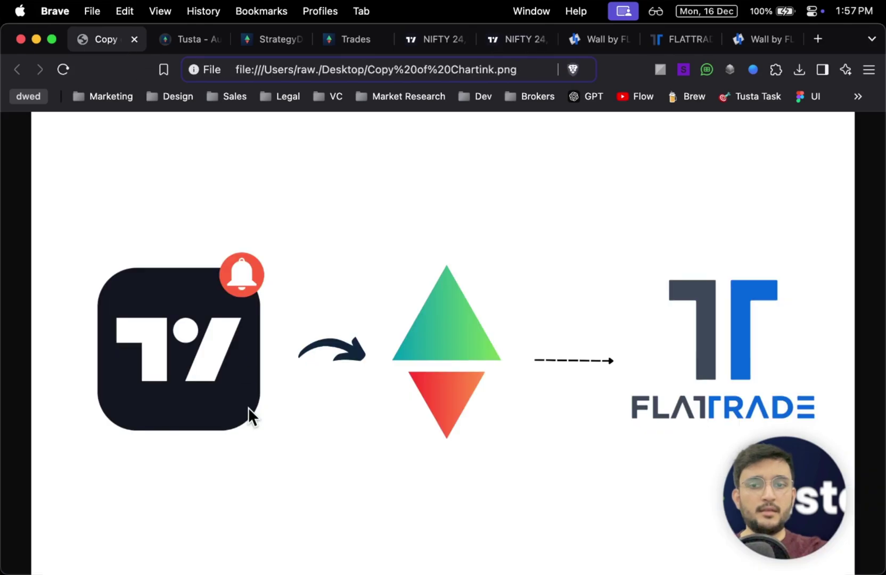